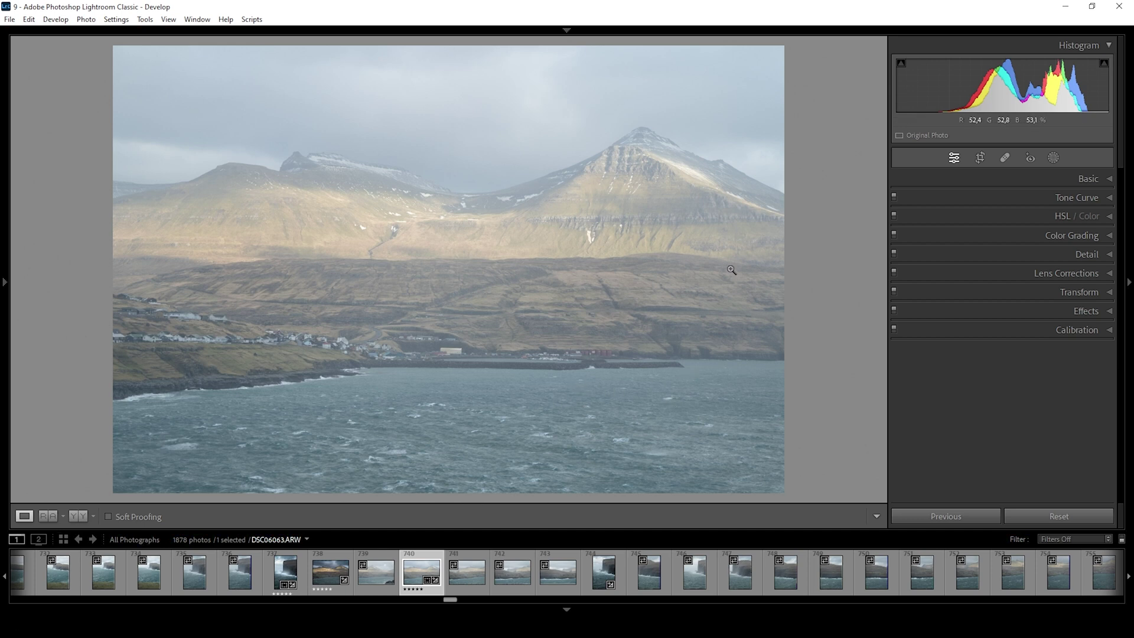
- In the Basic panel, preview Dehaze at +71, then reset it to 0
left_click(1108, 179)
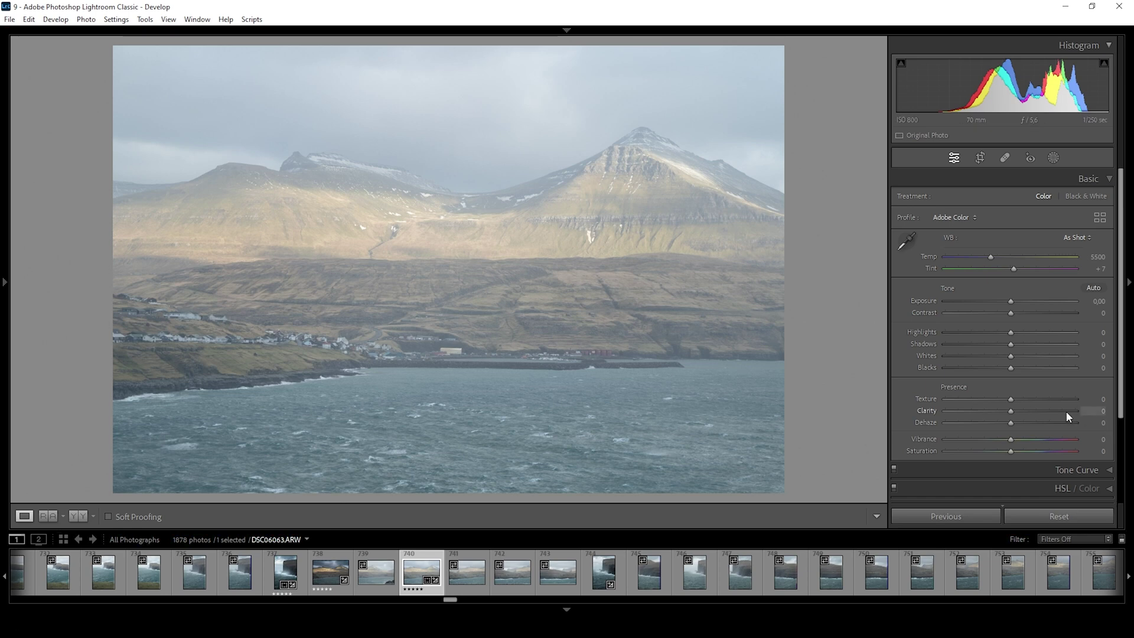
left_click_drag(1011, 423, 1057, 427)
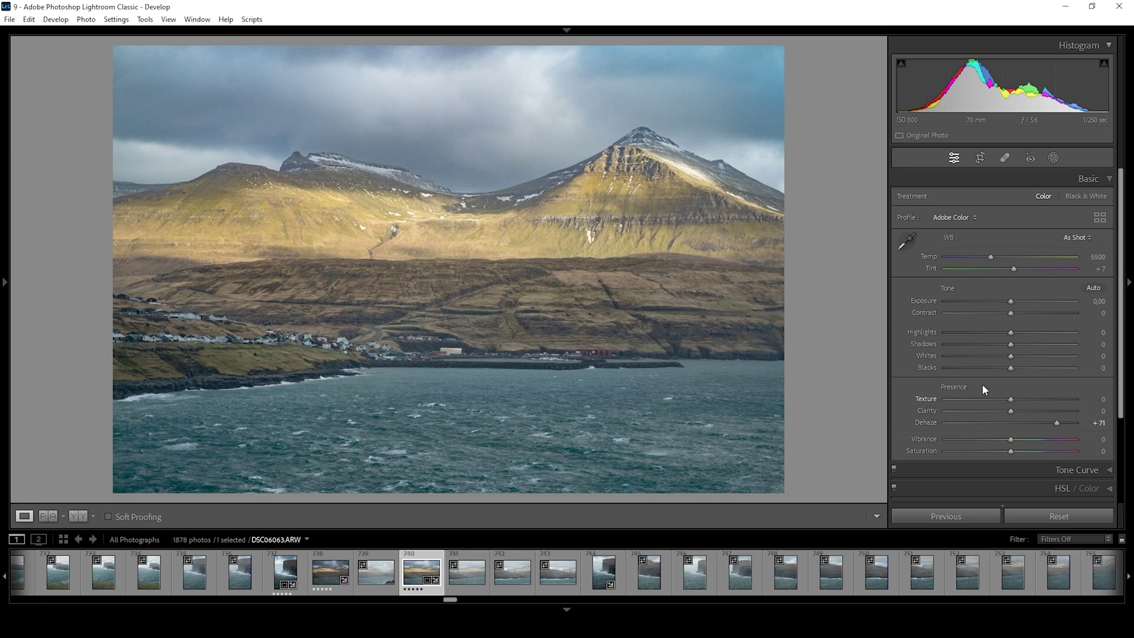
double_click(1055, 423)
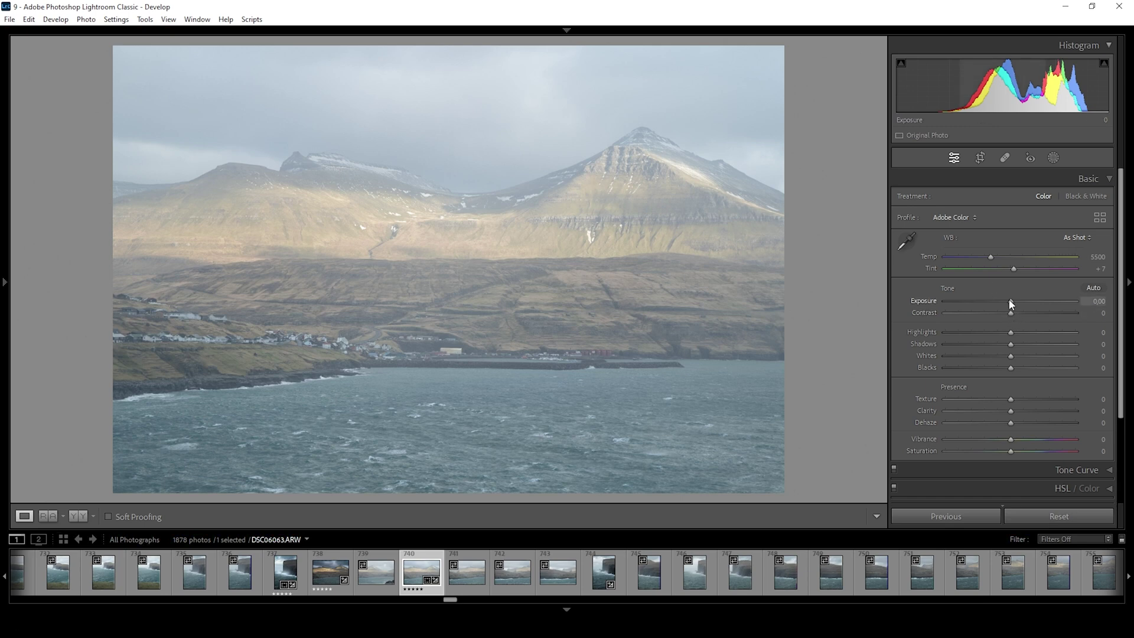
- Set Exposure to -1.52, Highlights to -38 and Whites to +63
left_click_drag(1009, 300, 990, 304)
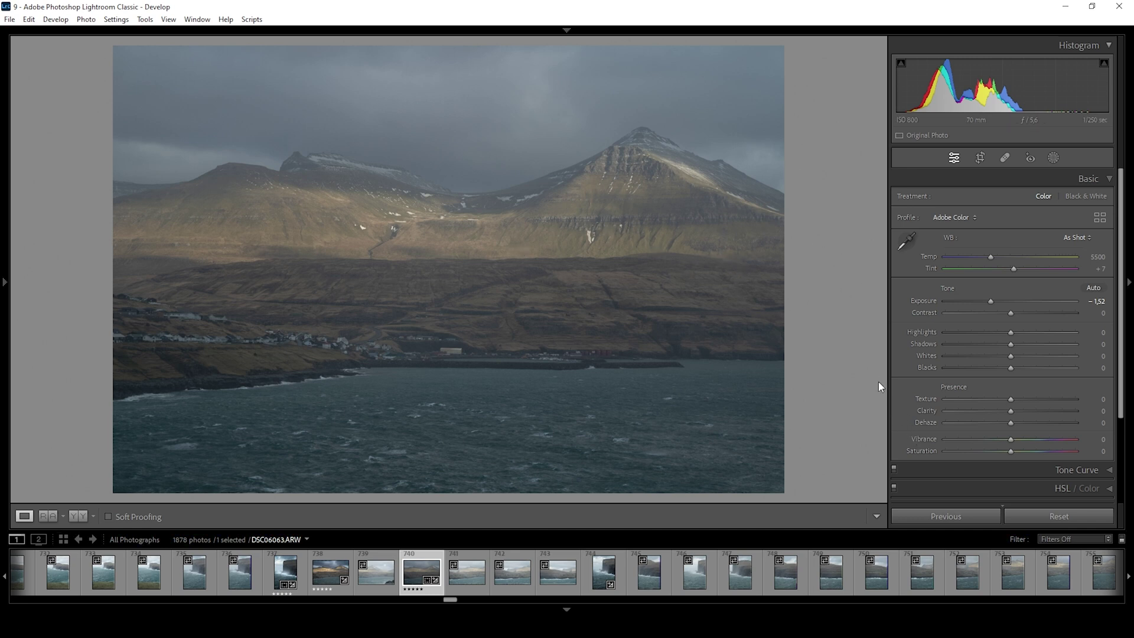
left_click_drag(1010, 332, 977, 332)
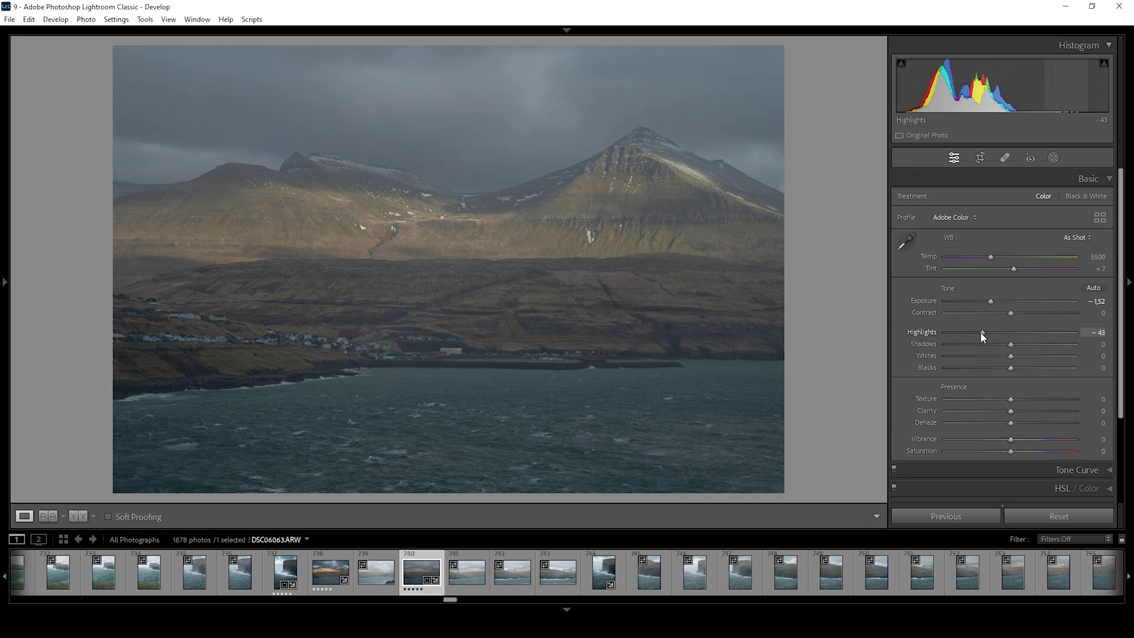
key("Up")
key("Up")
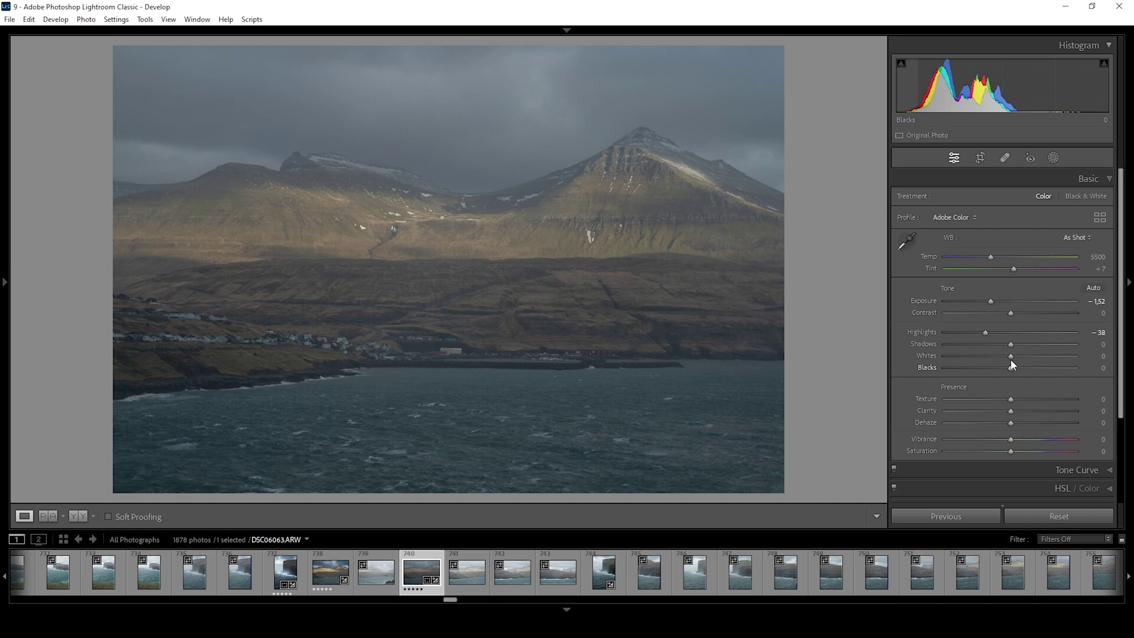
left_click_drag(1012, 355, 1054, 355)
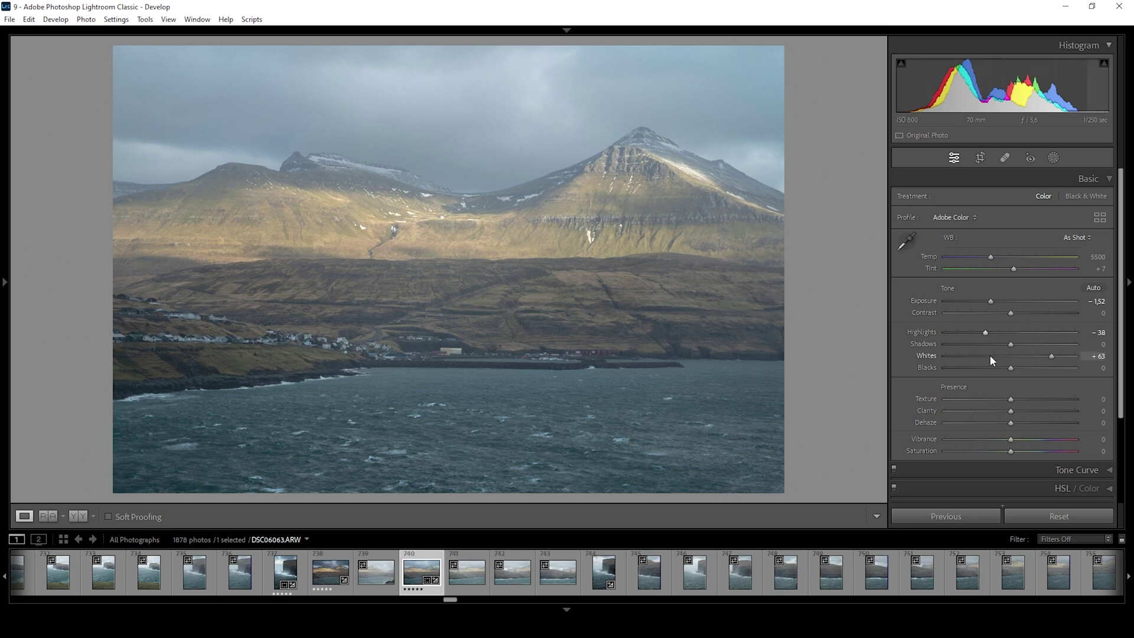
- Set Shadows to -59 and Blacks to -8, and show the side-by-side Before/After view
left_click_drag(1008, 346, 969, 343)
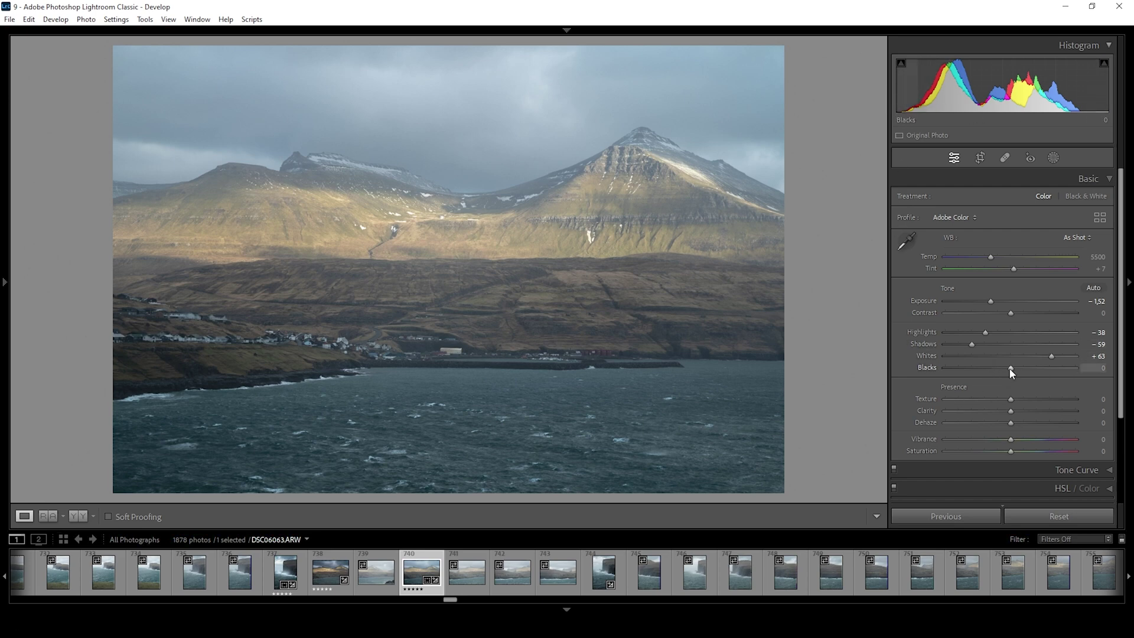
left_click_drag(1010, 369, 1003, 369)
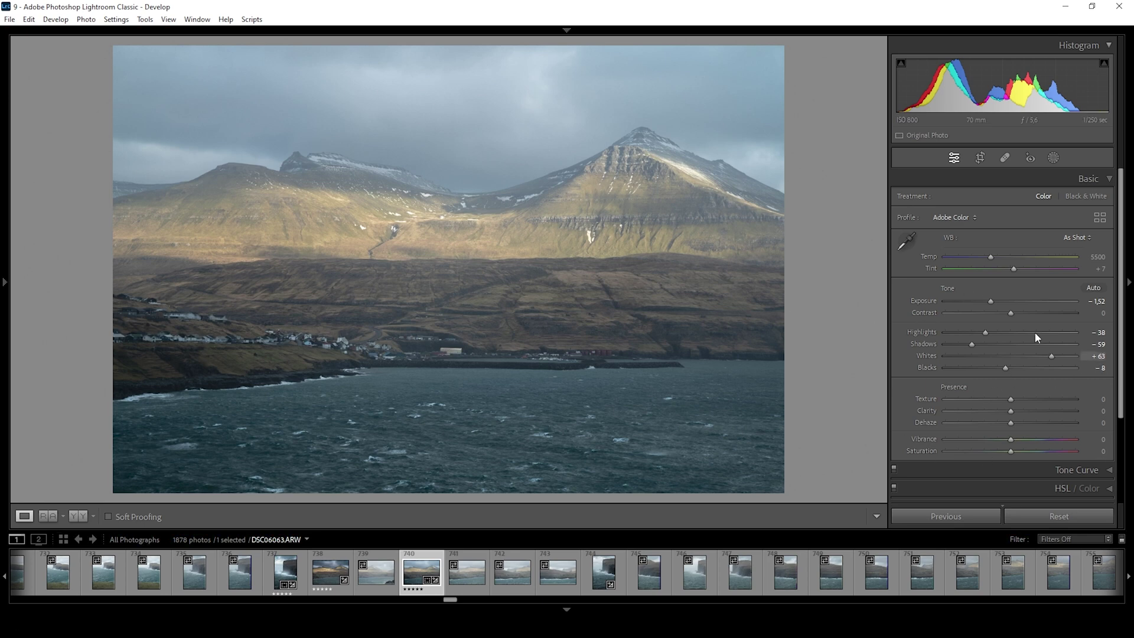
left_click(82, 516)
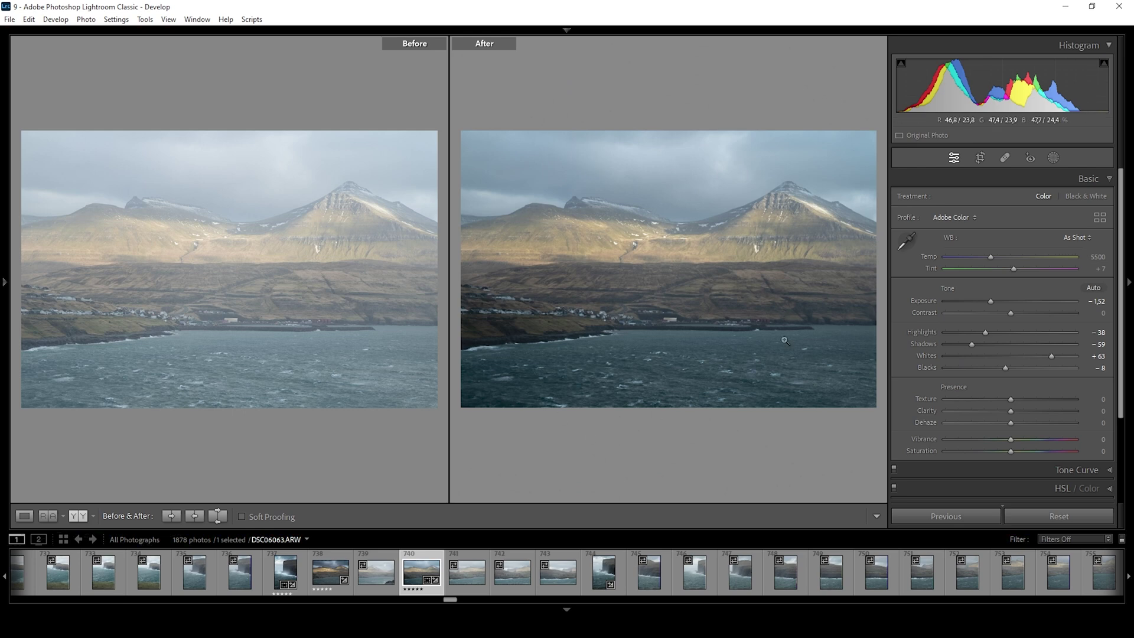
left_click(26, 516)
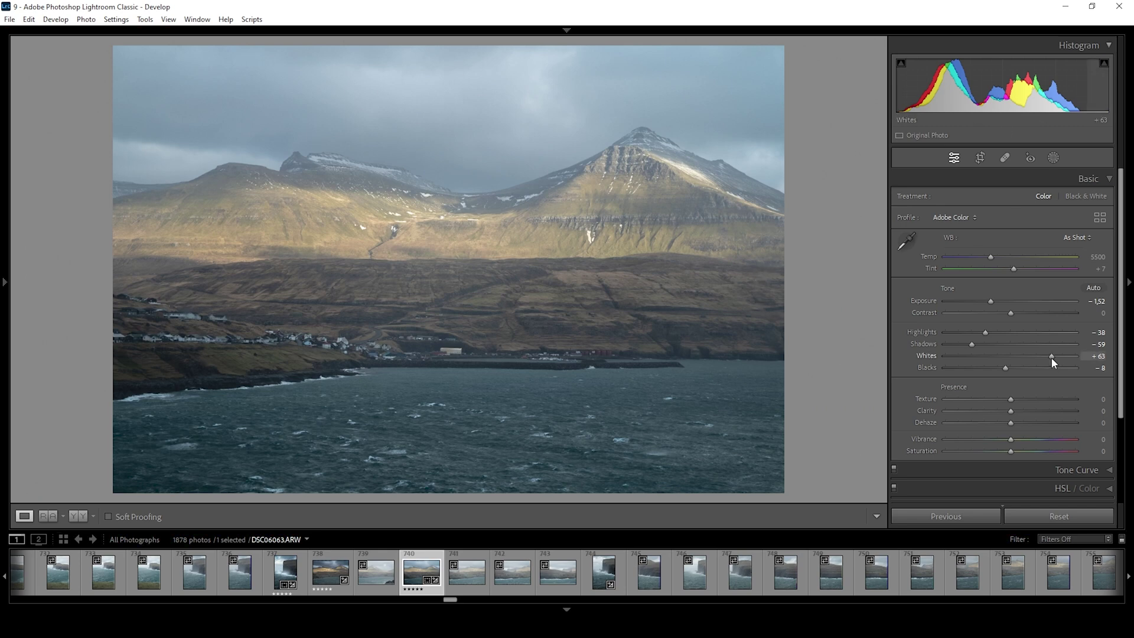
left_click_drag(1051, 356, 1057, 360)
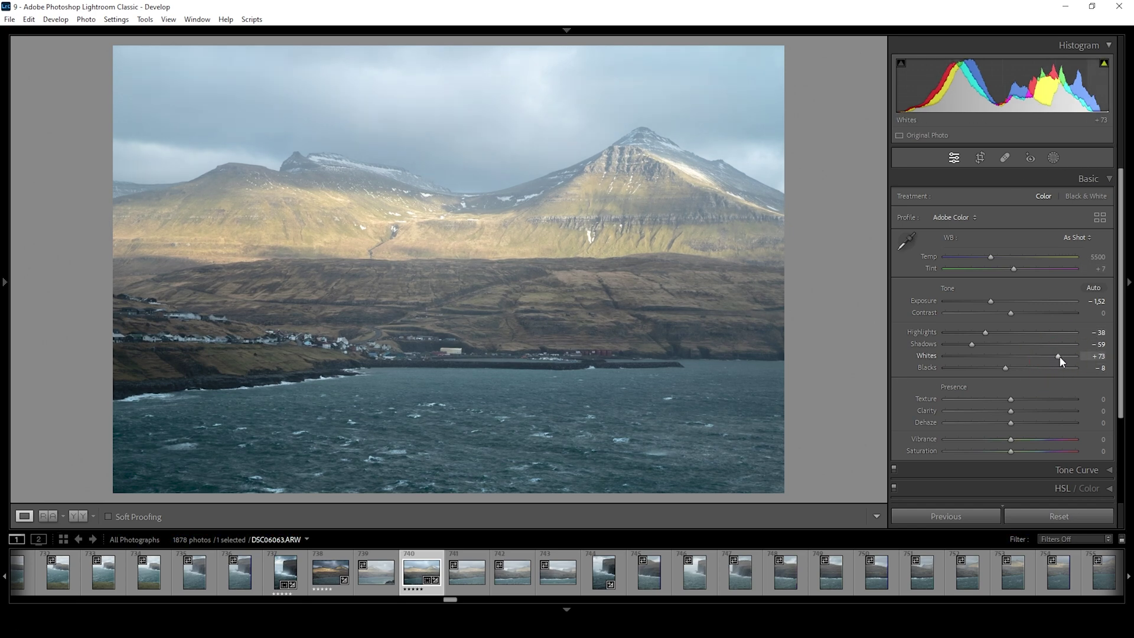
key("ctrl+z")
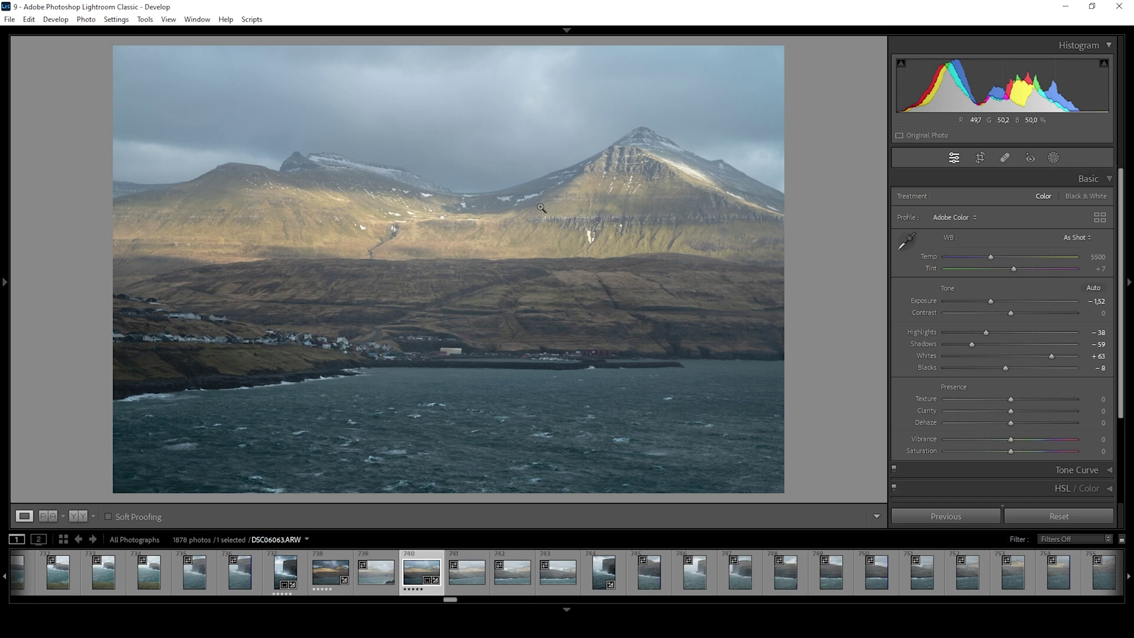
- Draw a linear gradient mask from the sky down to the shoreline
left_click(1054, 158)
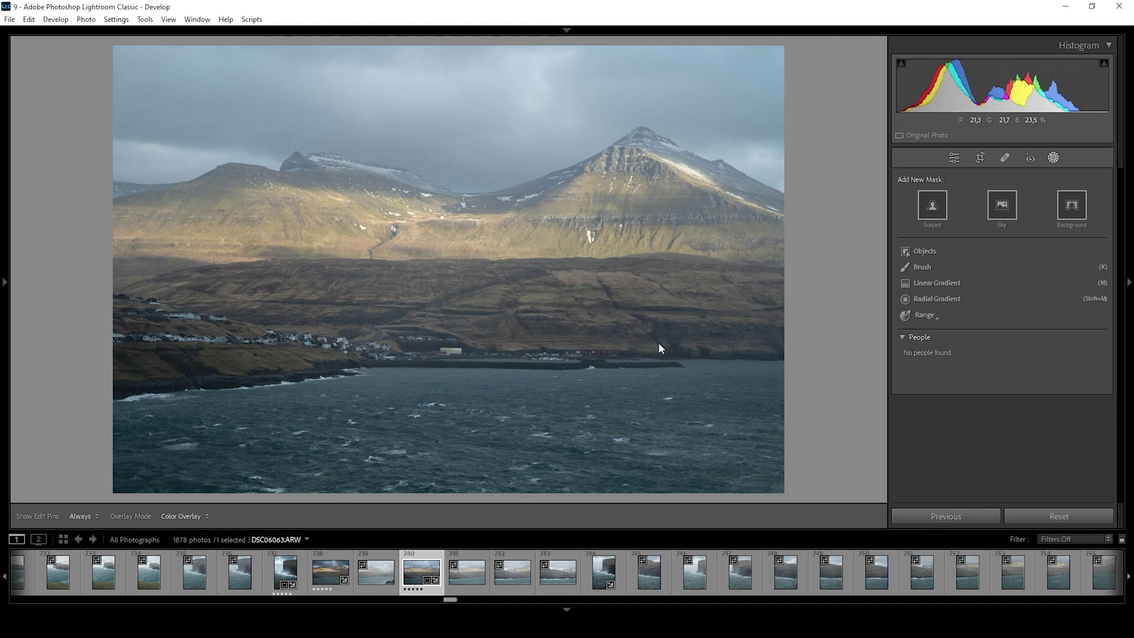
left_click(943, 288)
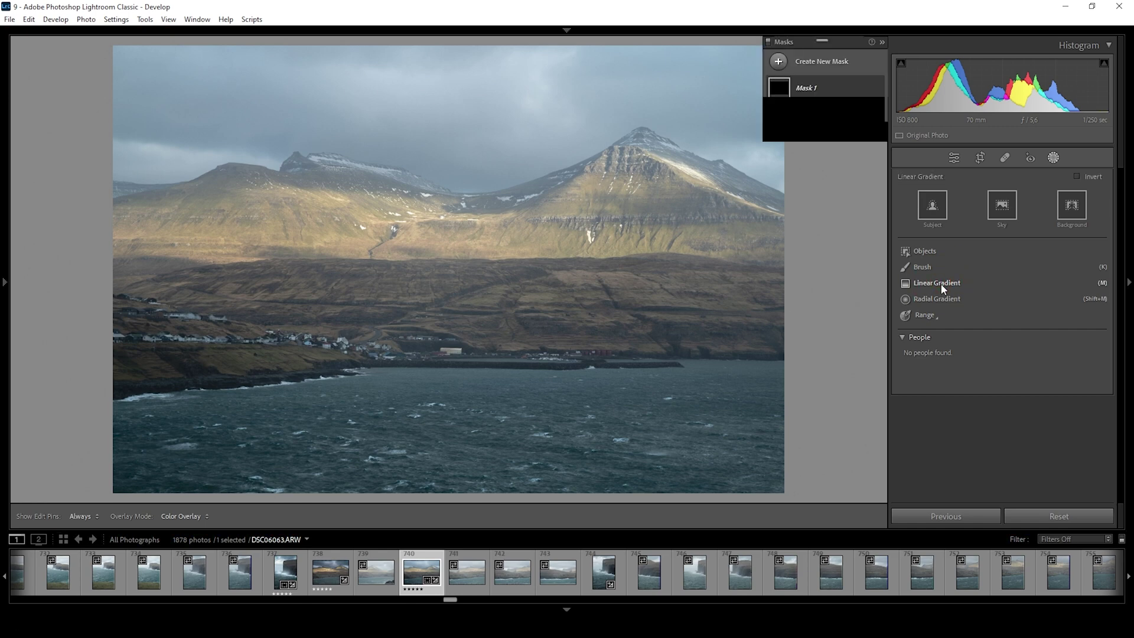
left_click_drag(460, 249, 453, 367)
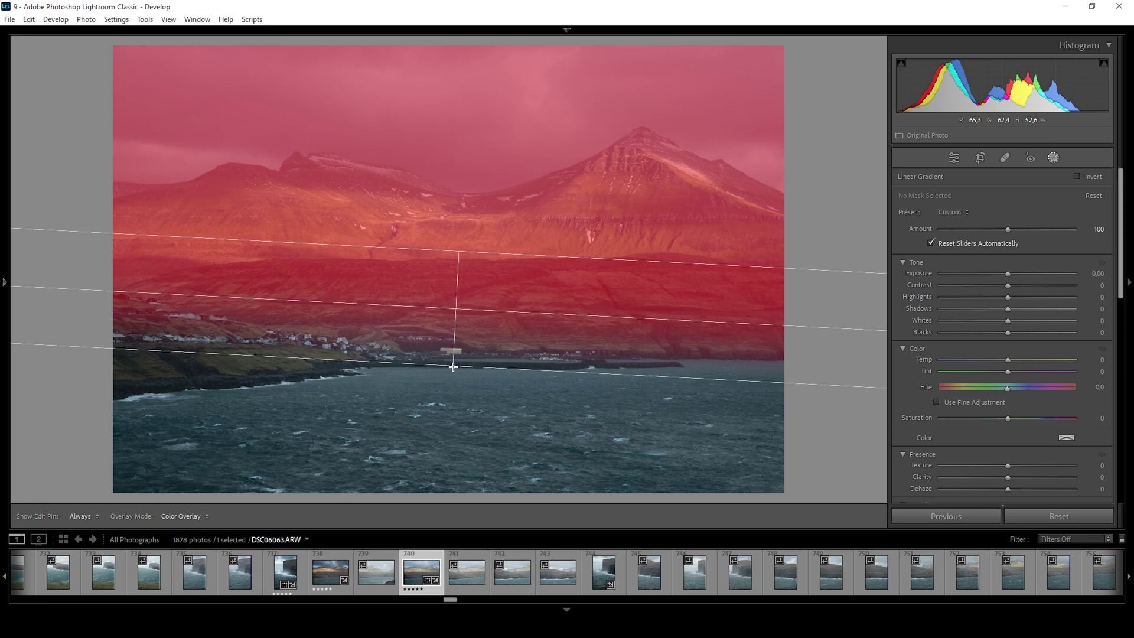
left_click_drag(459, 253, 464, 214)
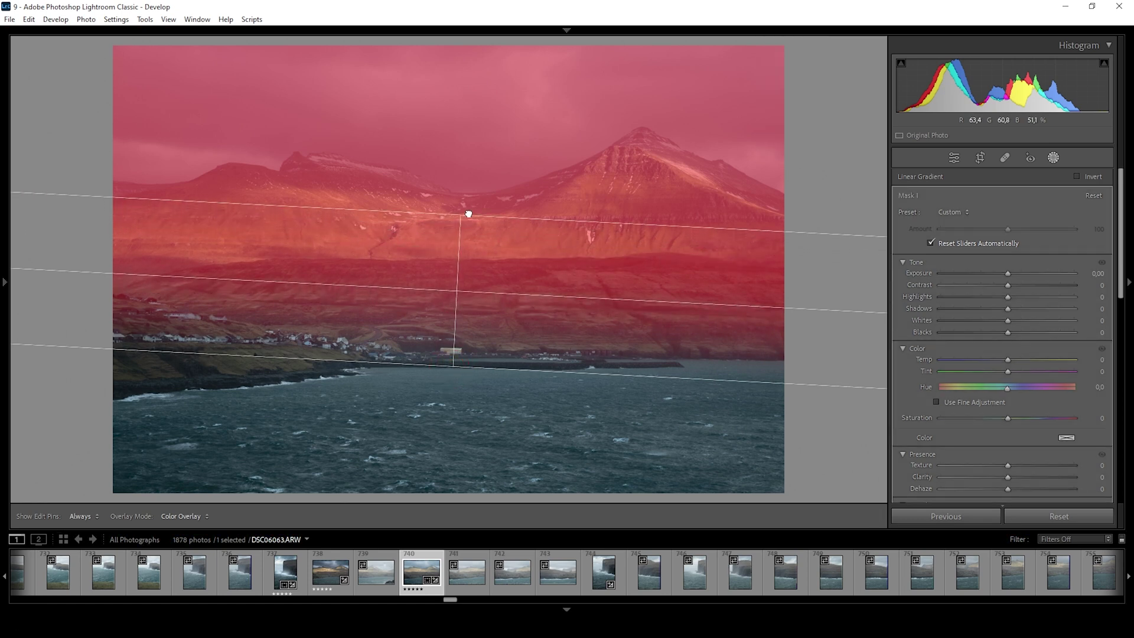
left_click_drag(451, 367, 451, 379)
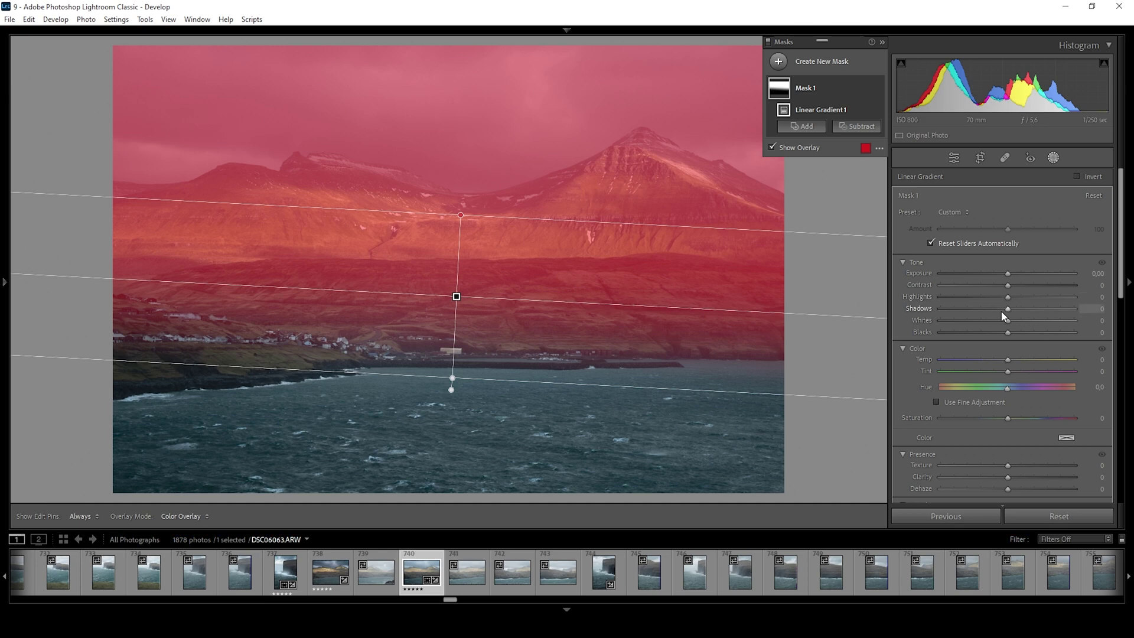
- Give the gradient mask Shadows -88 and Blacks -52, then close Masking
left_click_drag(1008, 313, 950, 312)
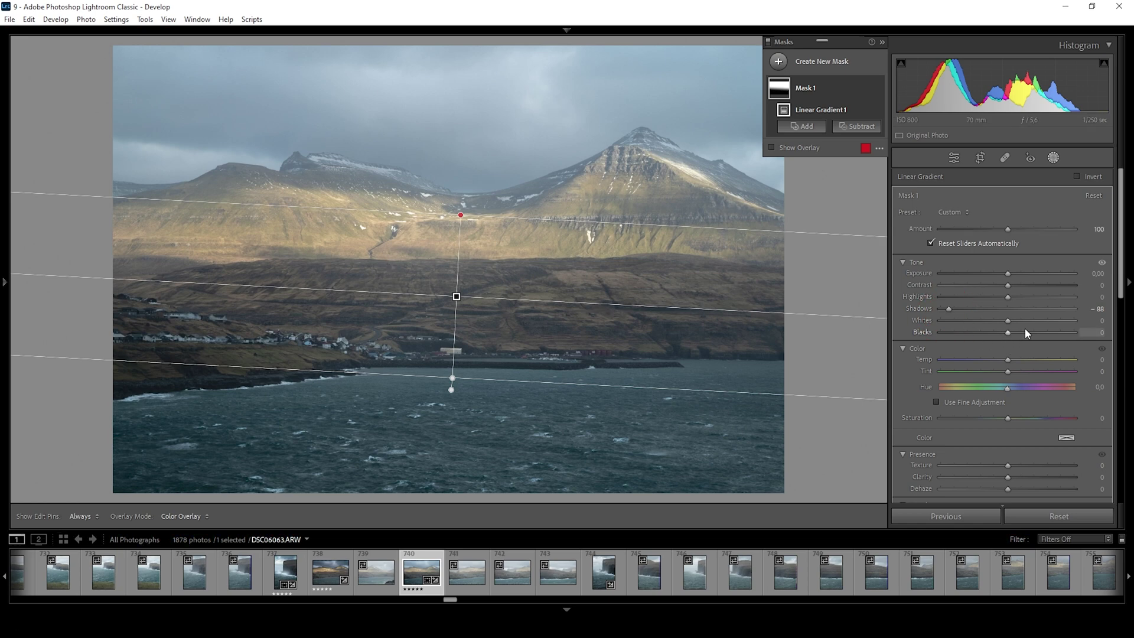
left_click_drag(1010, 334, 968, 332)
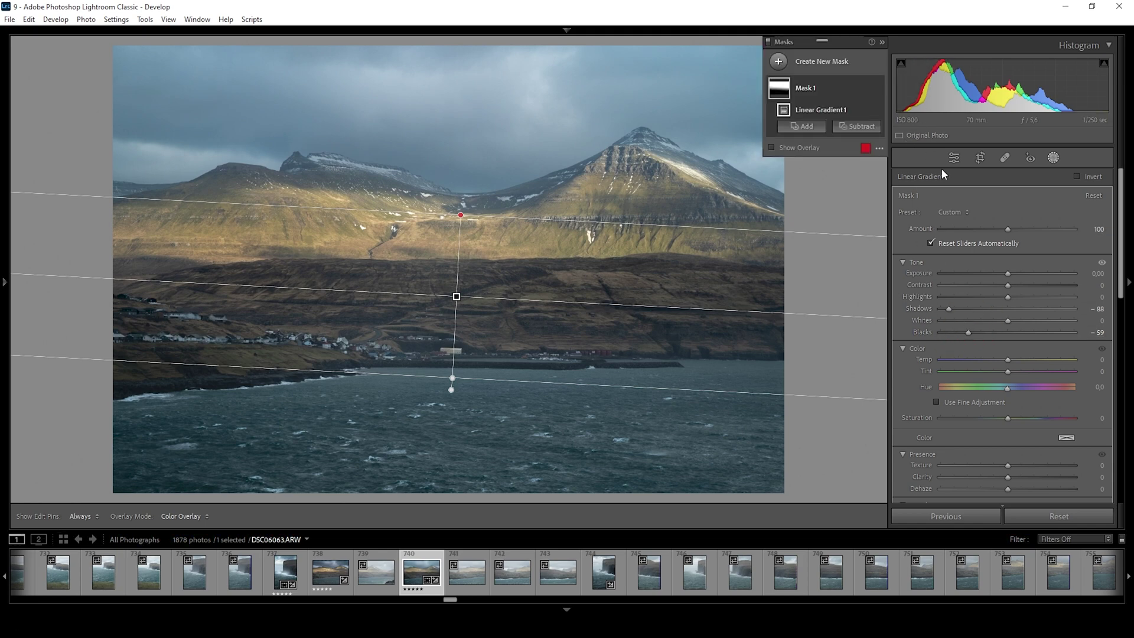
left_click_drag(968, 332, 972, 332)
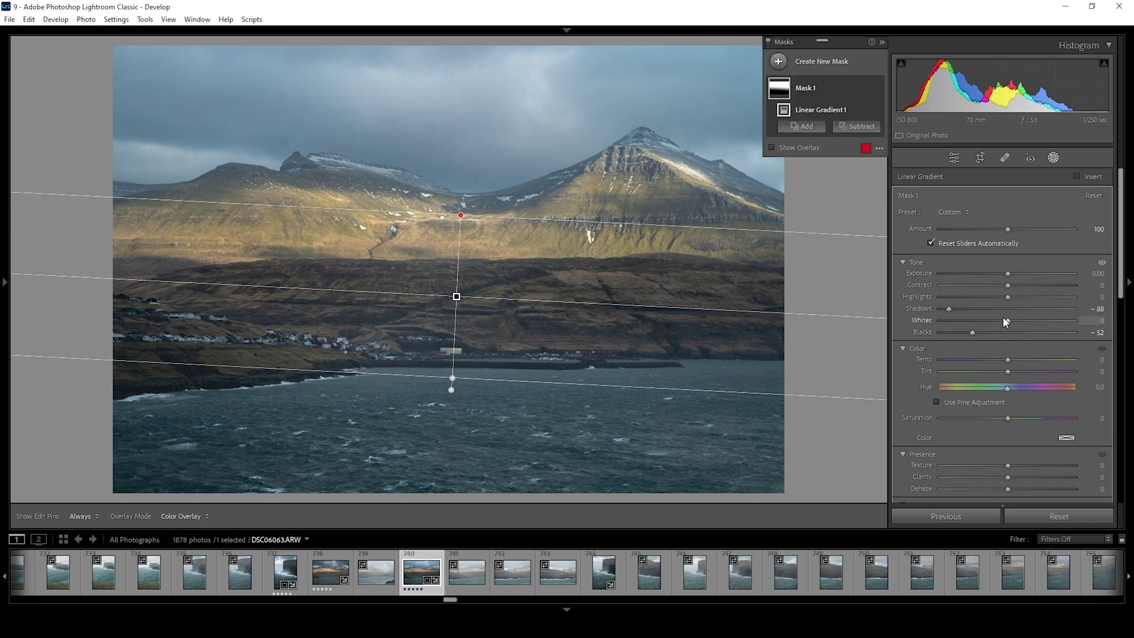
key("shift+w")
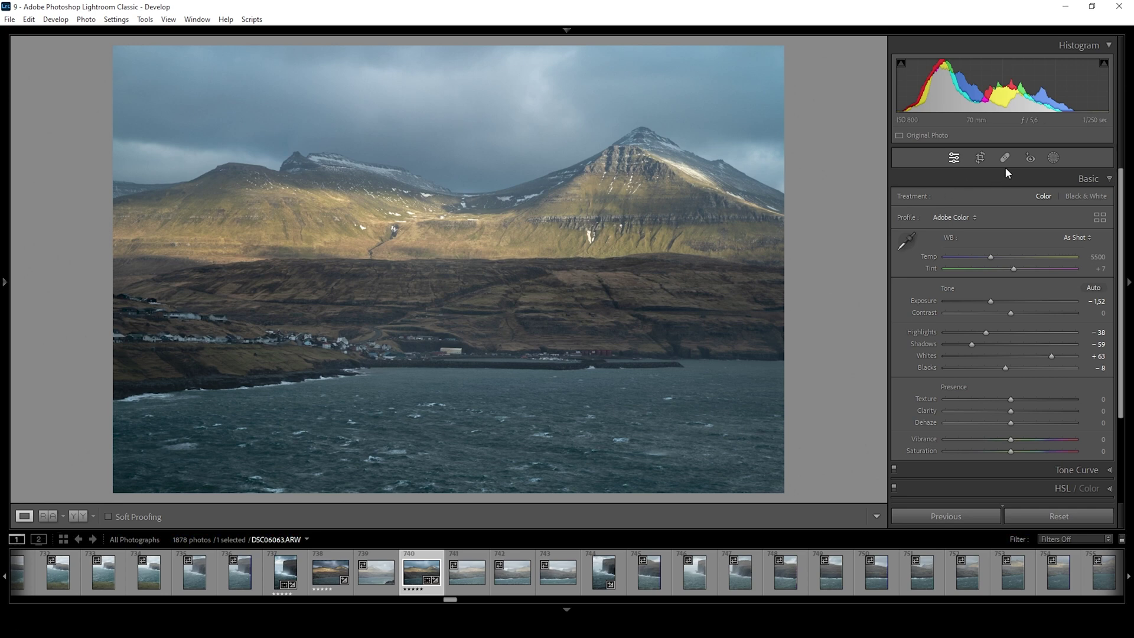
- Create a sky mask with a linear gradient subtracted toward the mountain tops
left_click(1050, 159)
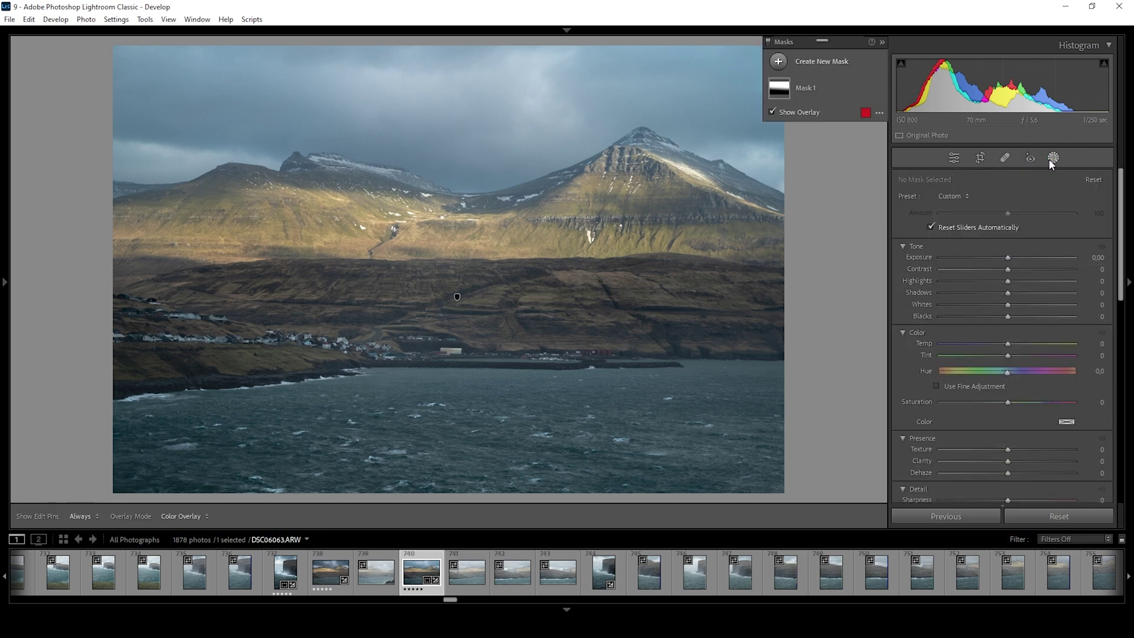
left_click(778, 61)
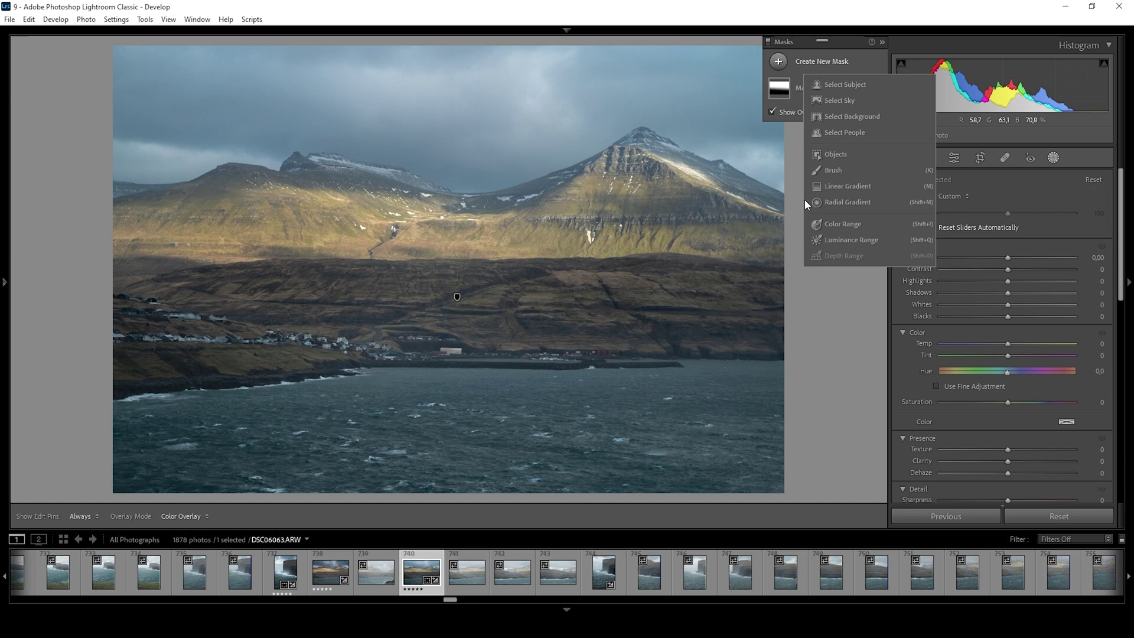
left_click(845, 101)
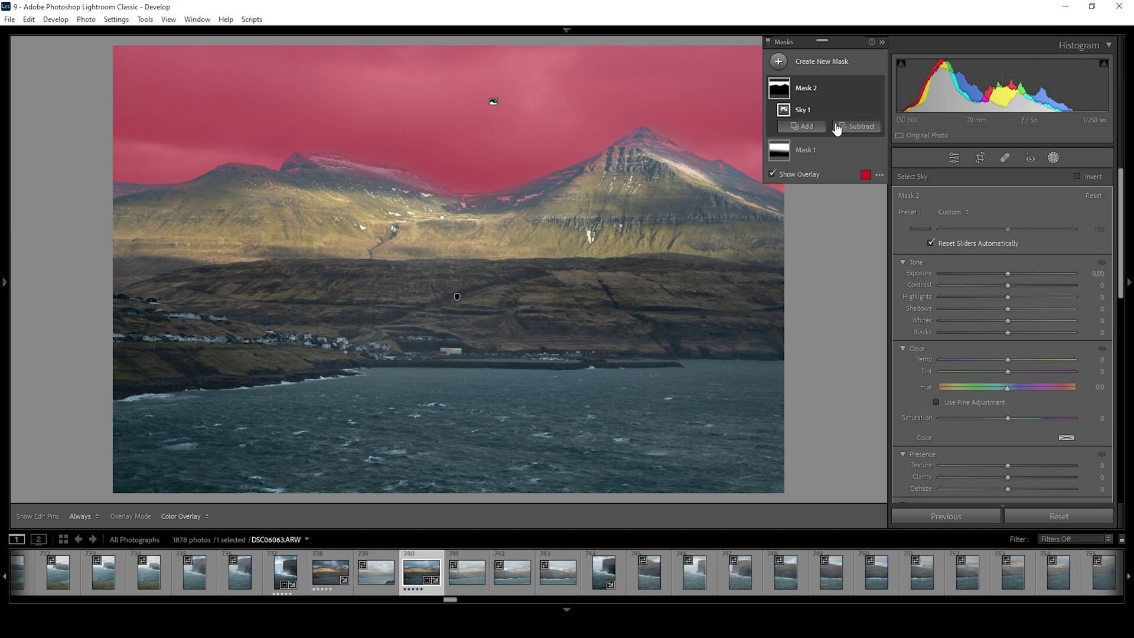
left_click(856, 127)
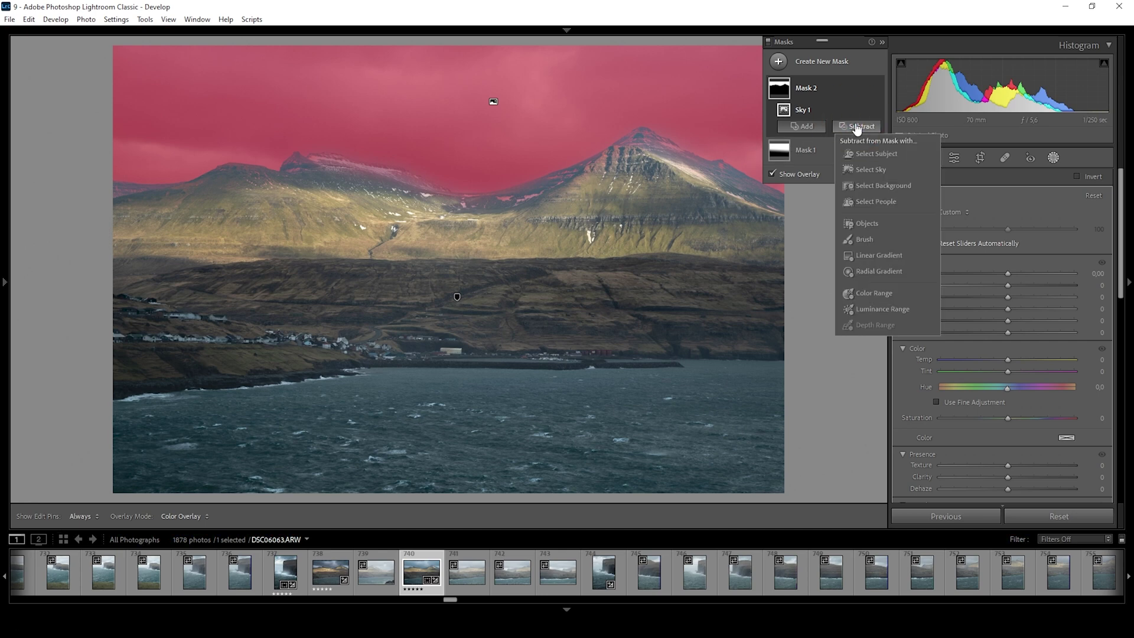
left_click(872, 256)
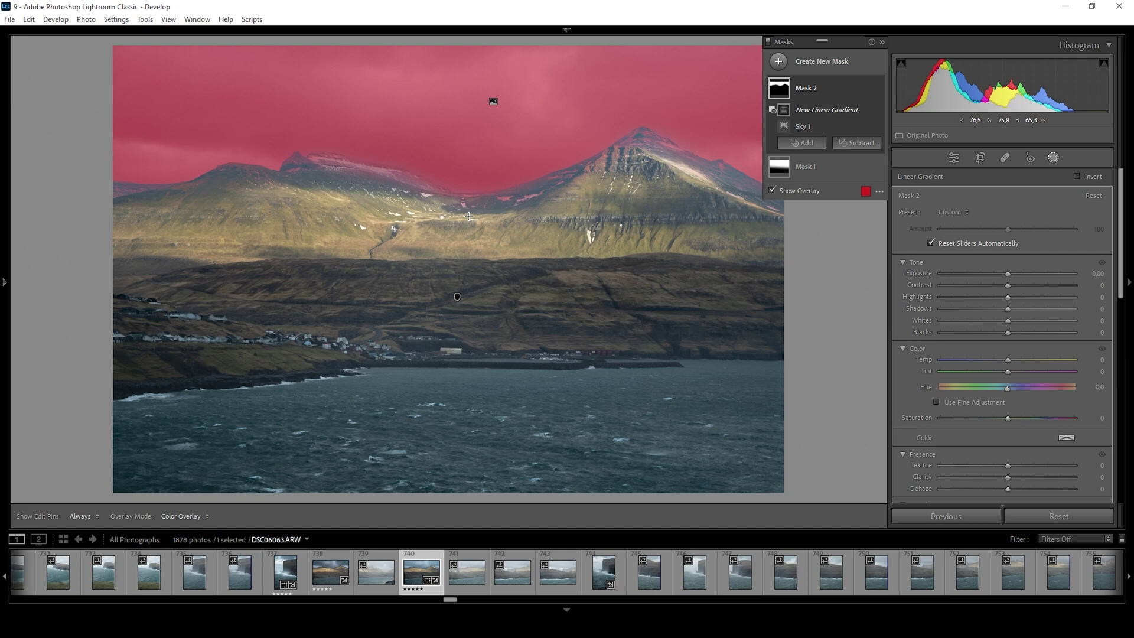
left_click_drag(467, 216, 468, 119)
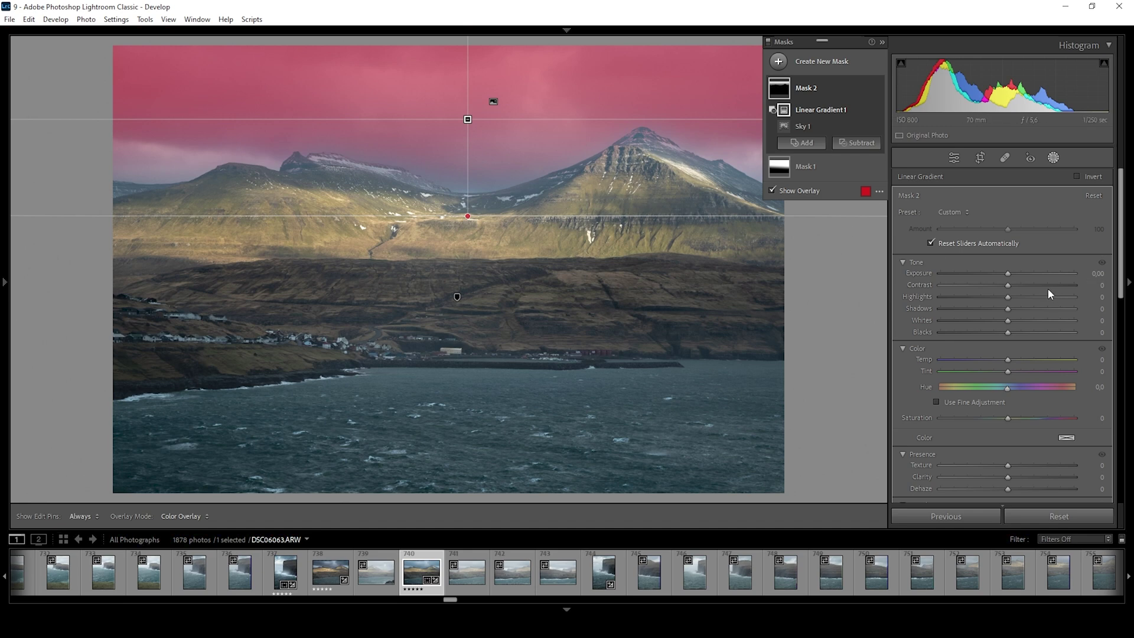
- Set the sky mask's Exposure to -0.37 and Clarity to 100
left_click_drag(1008, 274, 998, 273)
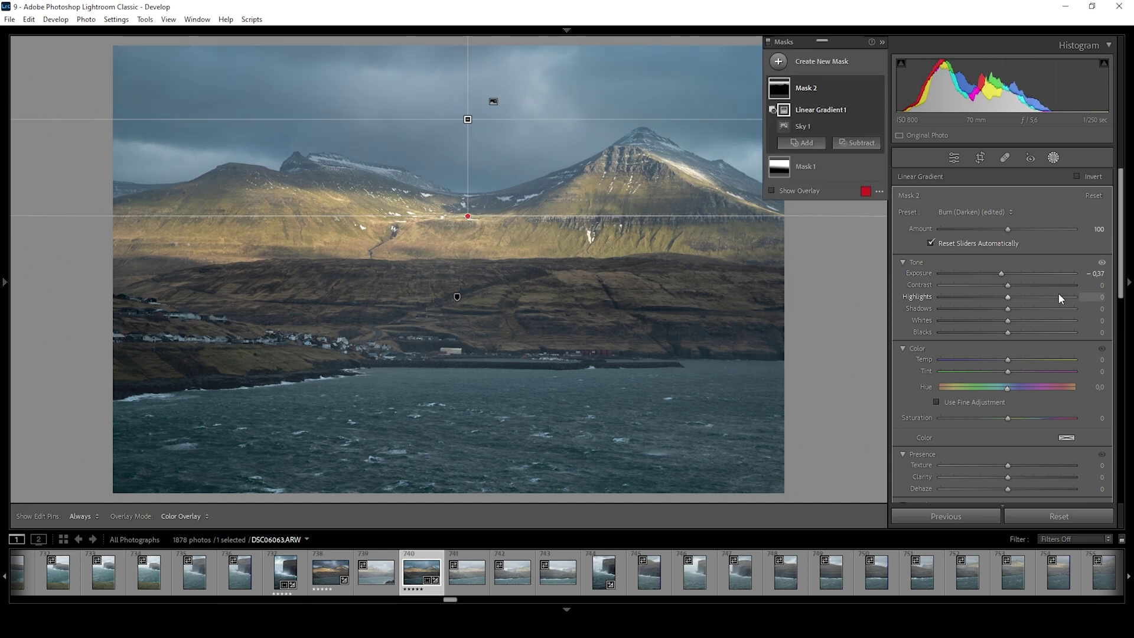
scroll(1035, 323, "down", 3)
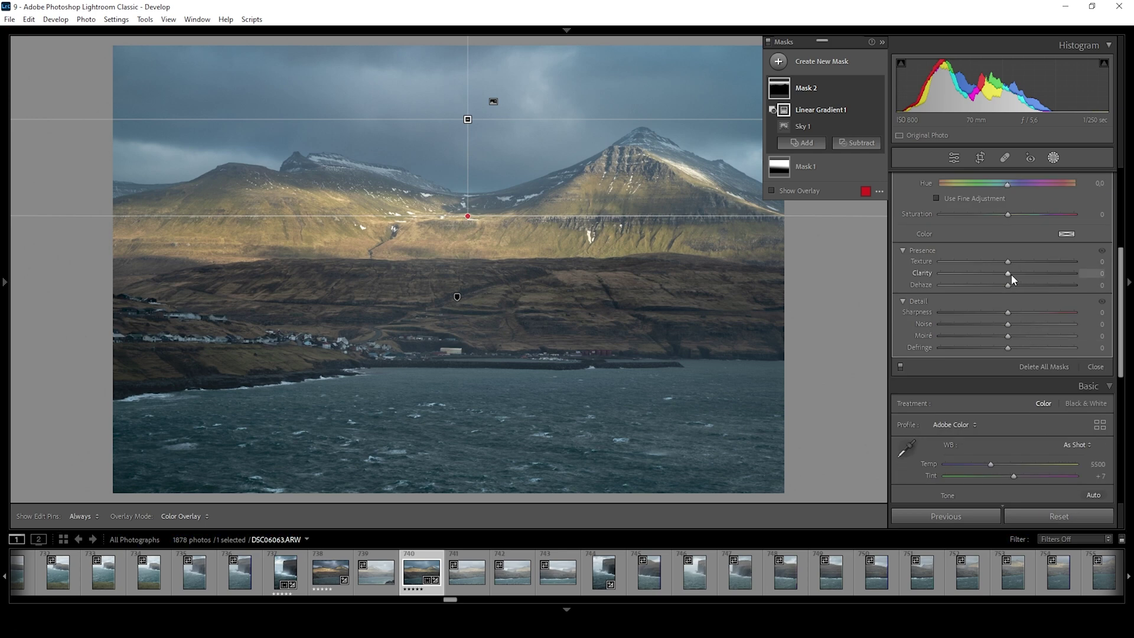
left_click_drag(1010, 272, 1121, 269)
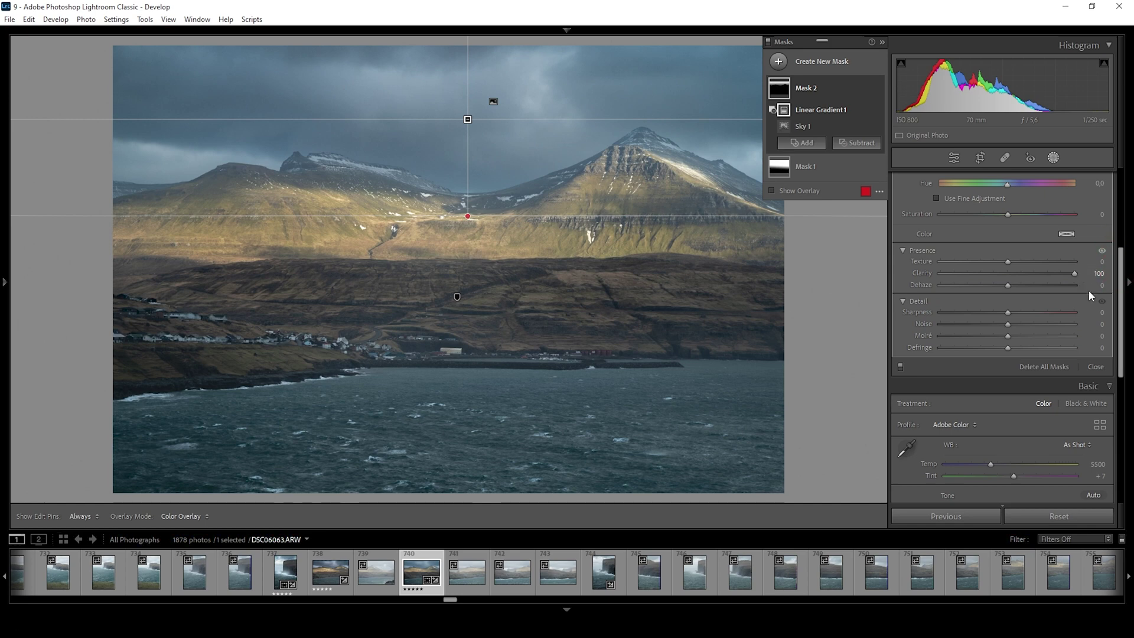
scroll(1043, 307, "up", 5)
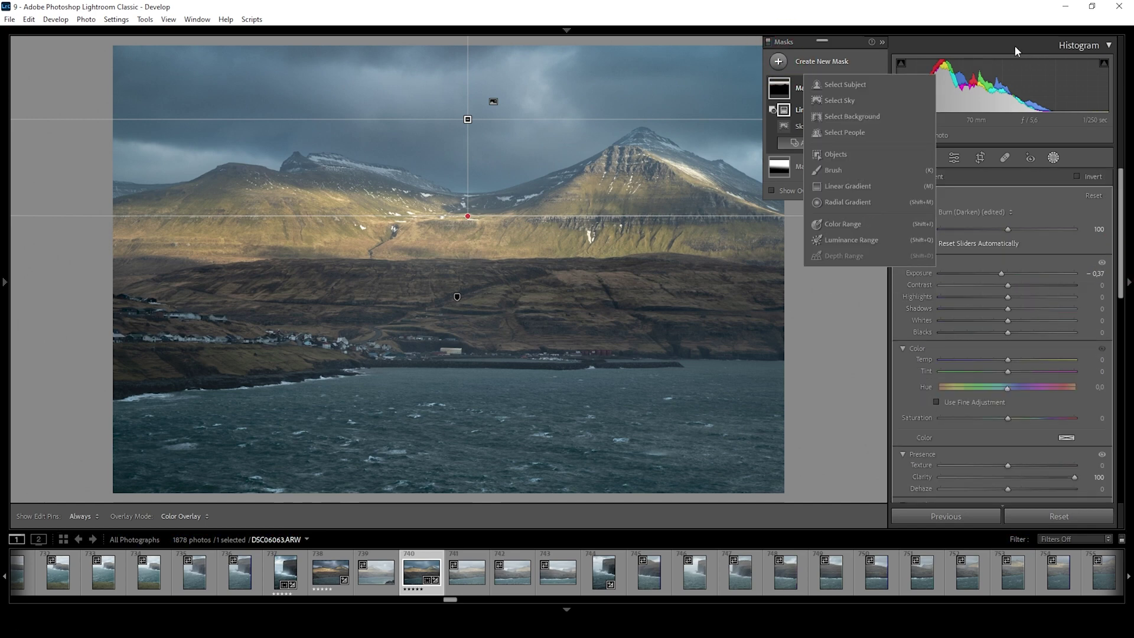
left_click(792, 67)
- Draw a new linear gradient mask over the sky and mountains
left_click(782, 66)
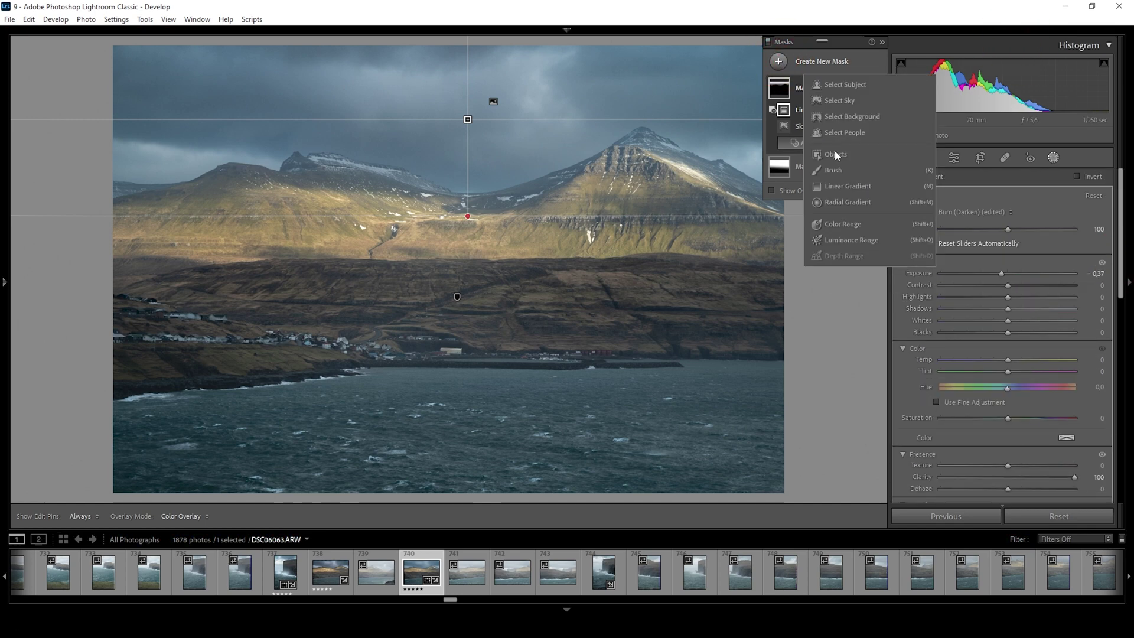
left_click(850, 181)
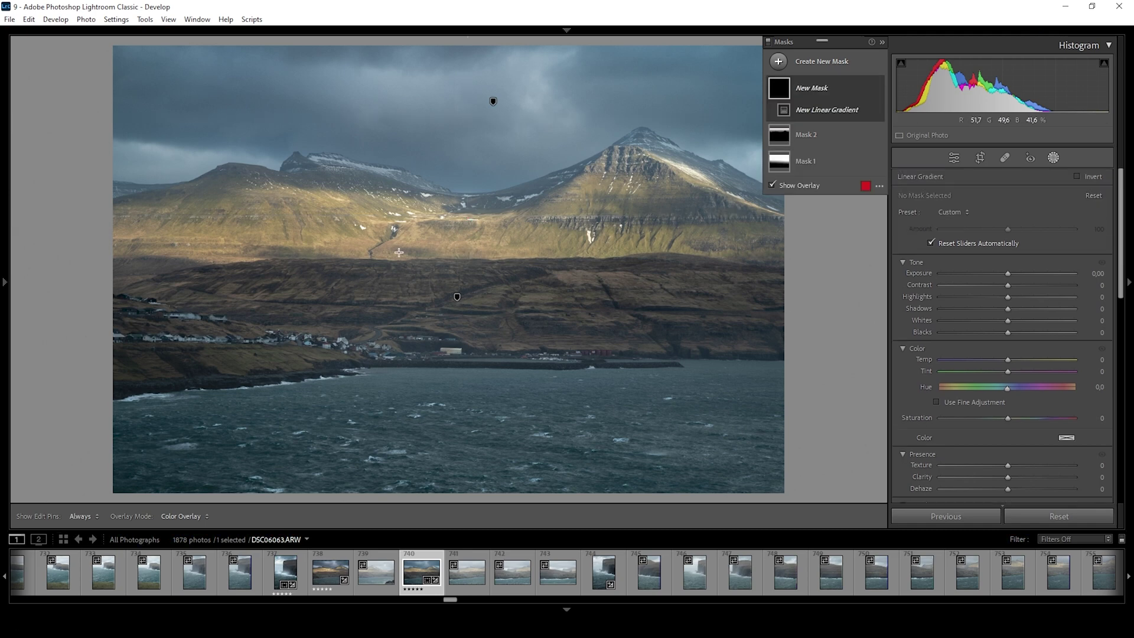
mouse_move(418, 247)
left_mouse_down()
mouse_move(408, 331)
mouse_move(427, 370)
left_mouse_up()
left_click_drag(418, 245, 417, 233)
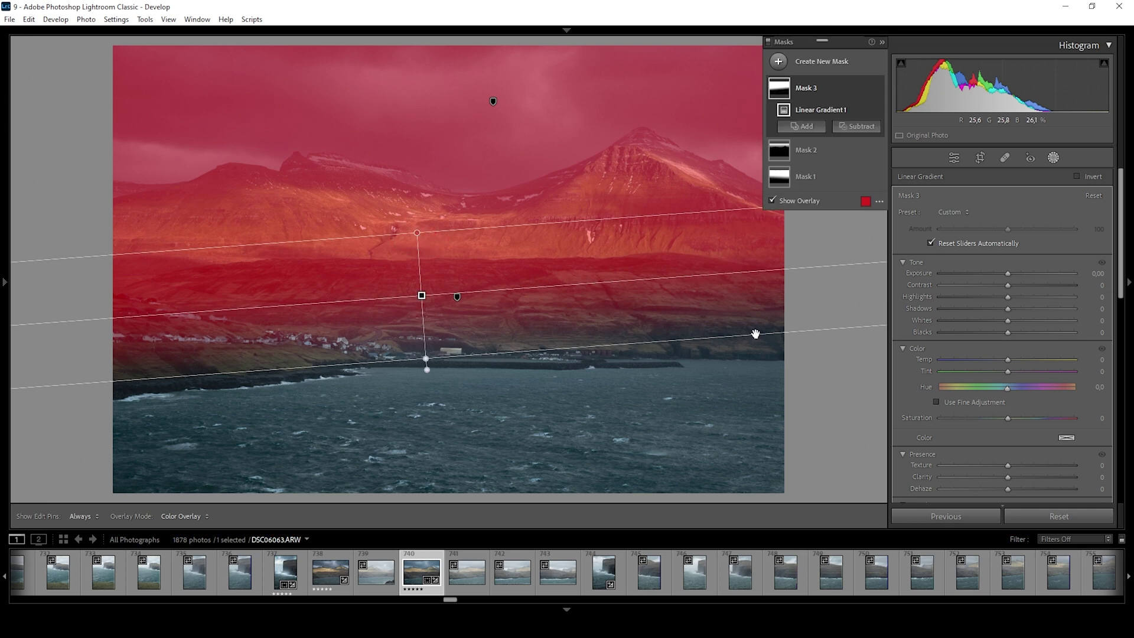
- Set the gradient's Highlights to +19 and Contrast to +38, then close Masking
left_click(1010, 296)
left_click_drag(1018, 296, 1024, 296)
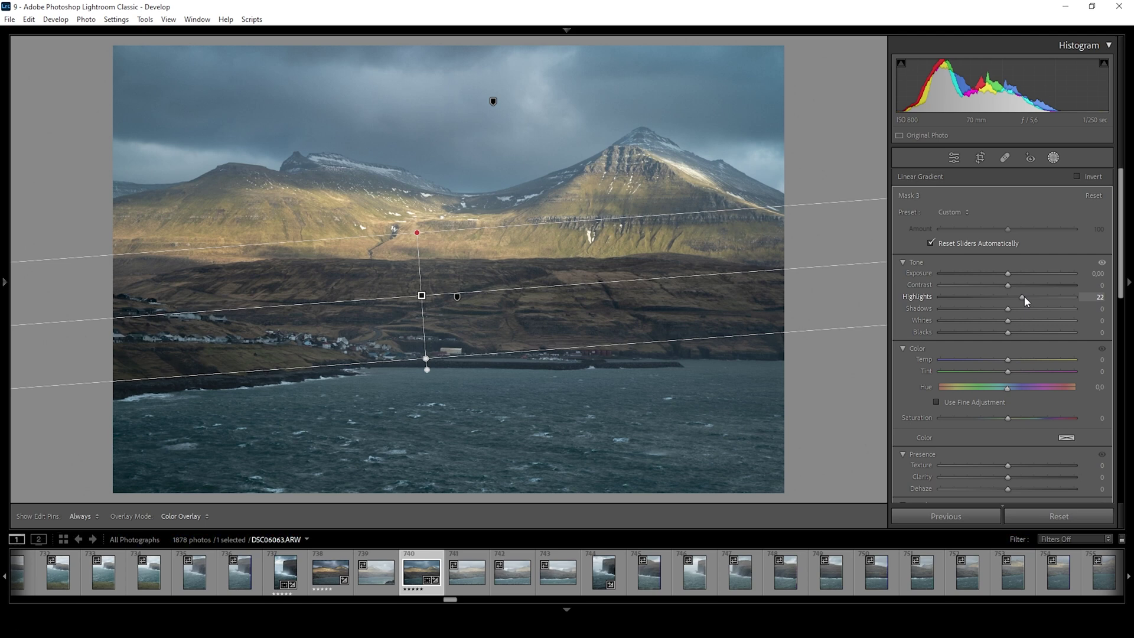
left_click_drag(1024, 296, 1021, 295)
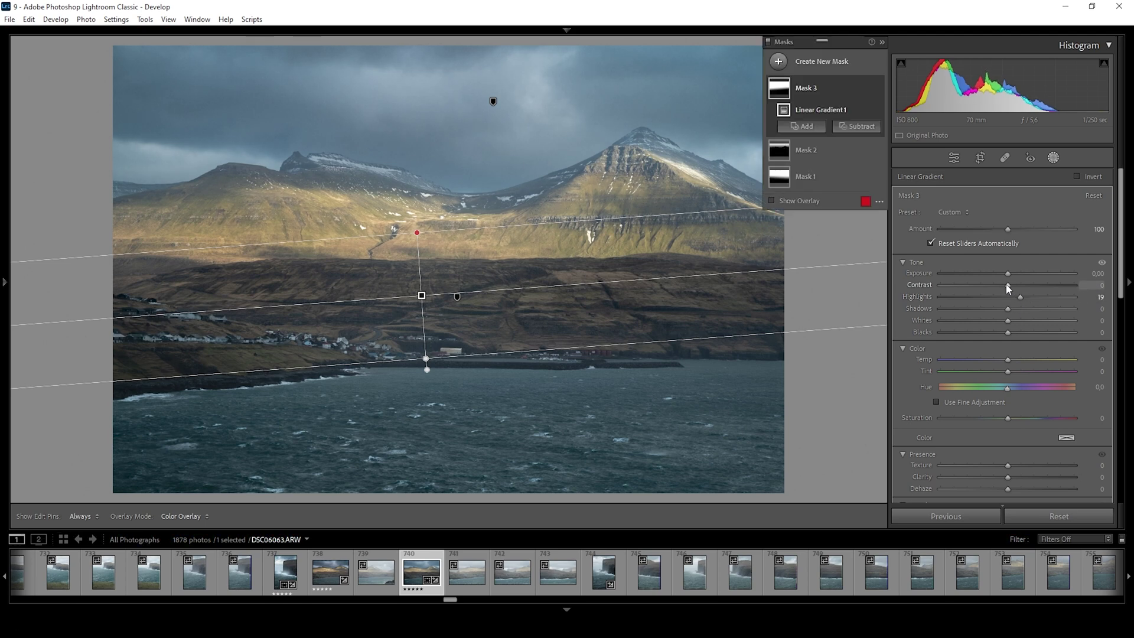
left_click_drag(1008, 288, 1028, 288)
left_click(1053, 157)
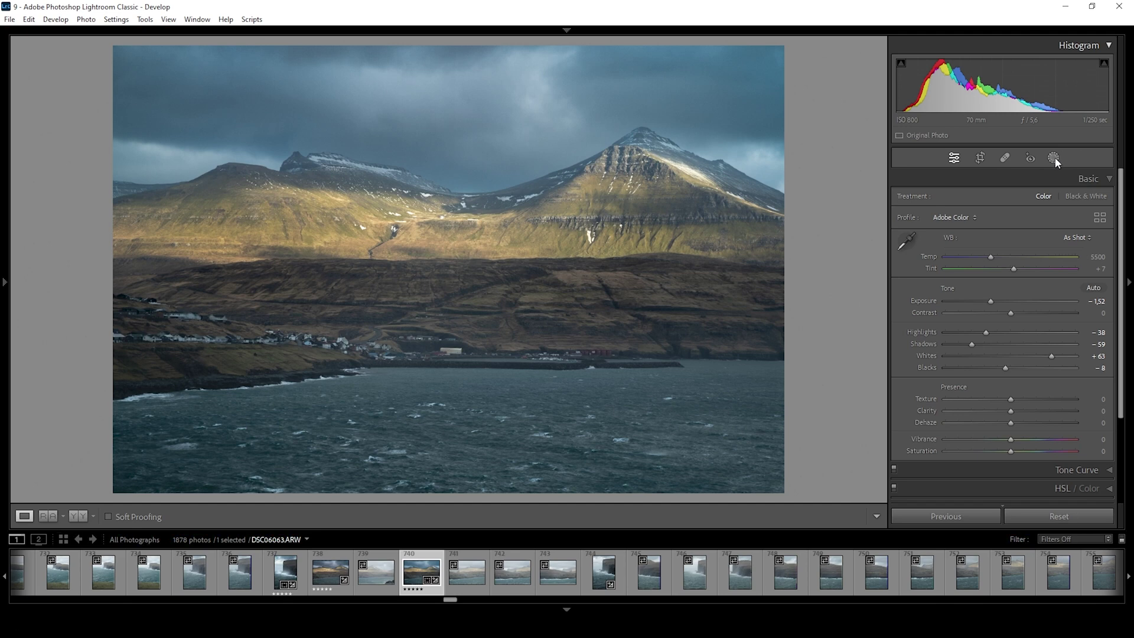
left_click(1054, 158)
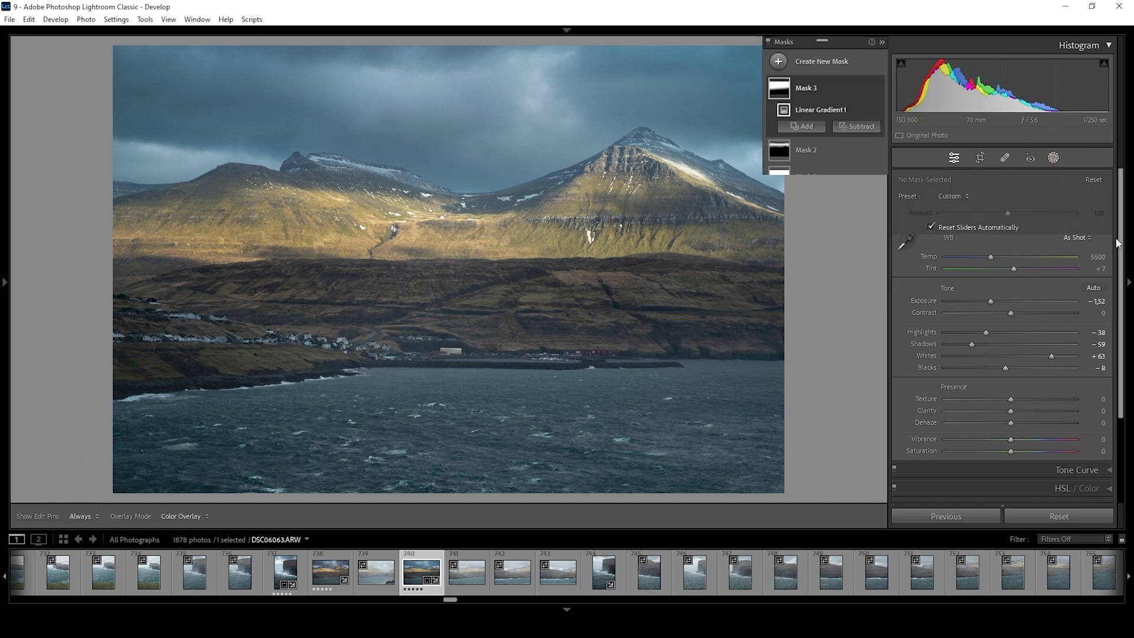
left_click(768, 42)
left_click(768, 42)
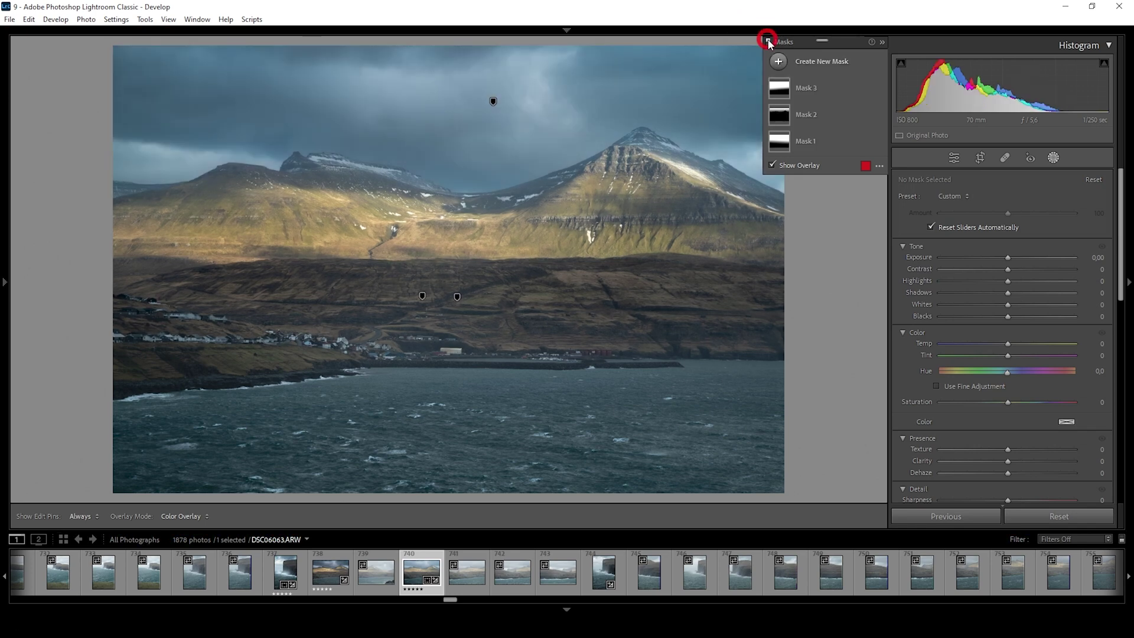
left_click(768, 41)
left_click(768, 42)
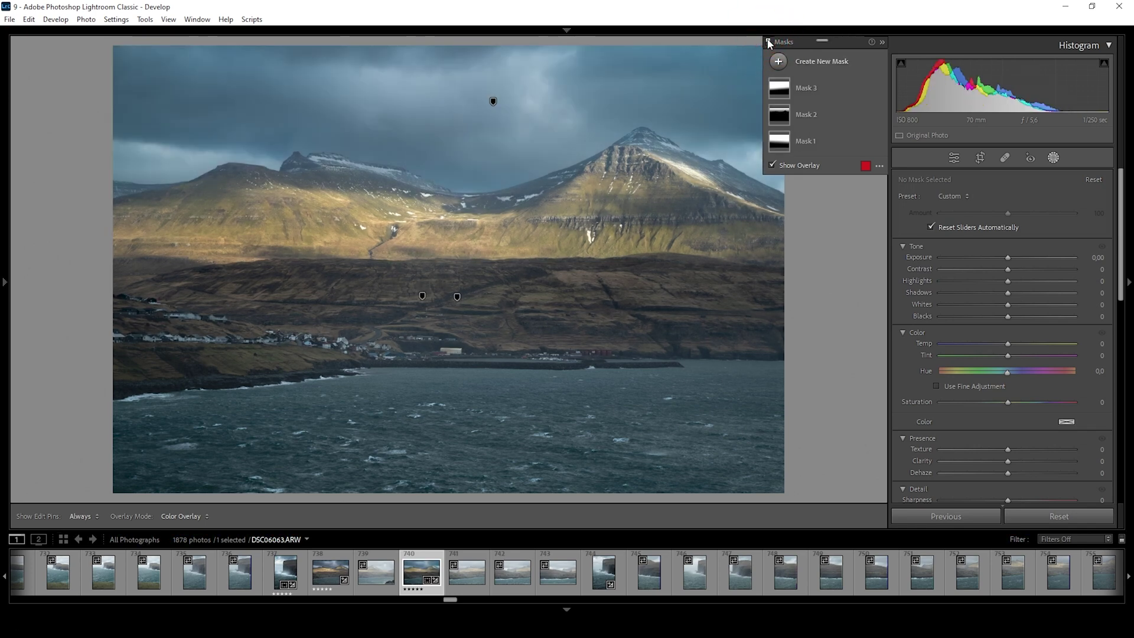
left_click(768, 42)
left_click(768, 42)
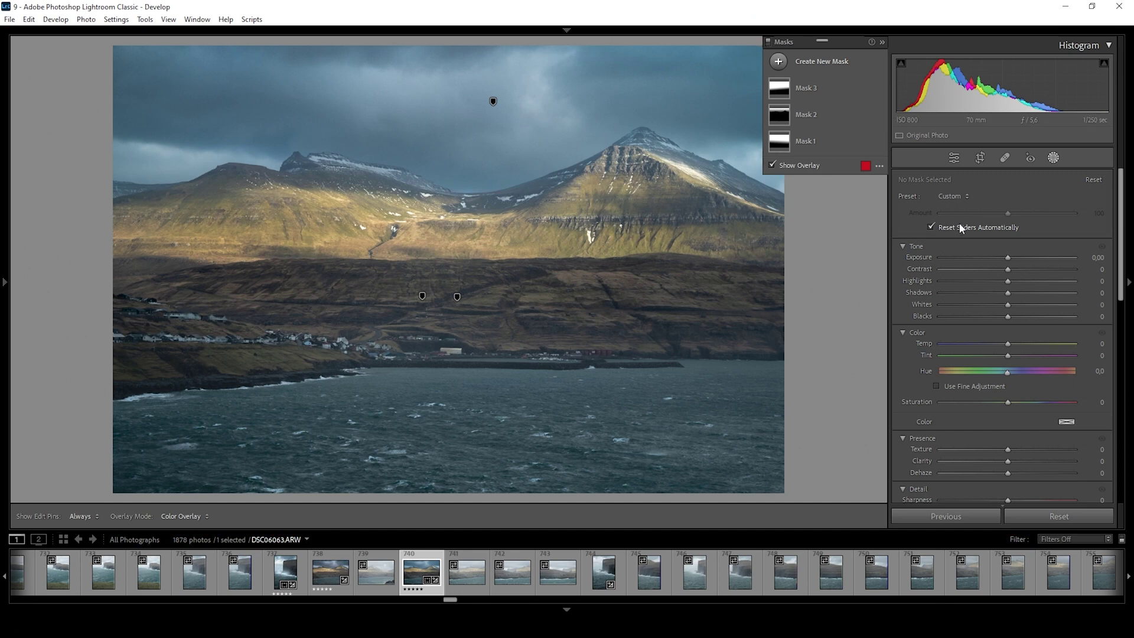
left_click(1052, 158)
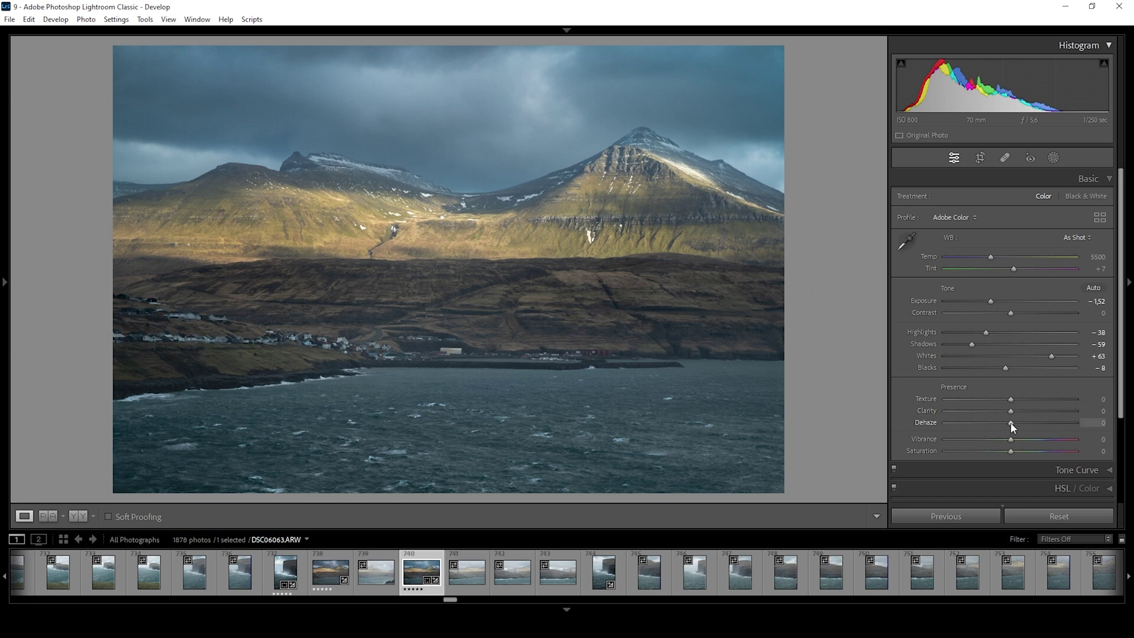
- Set Dehaze to +8 and Vibrance to +18, then compare Before/After
left_click_drag(1012, 427, 1002, 425)
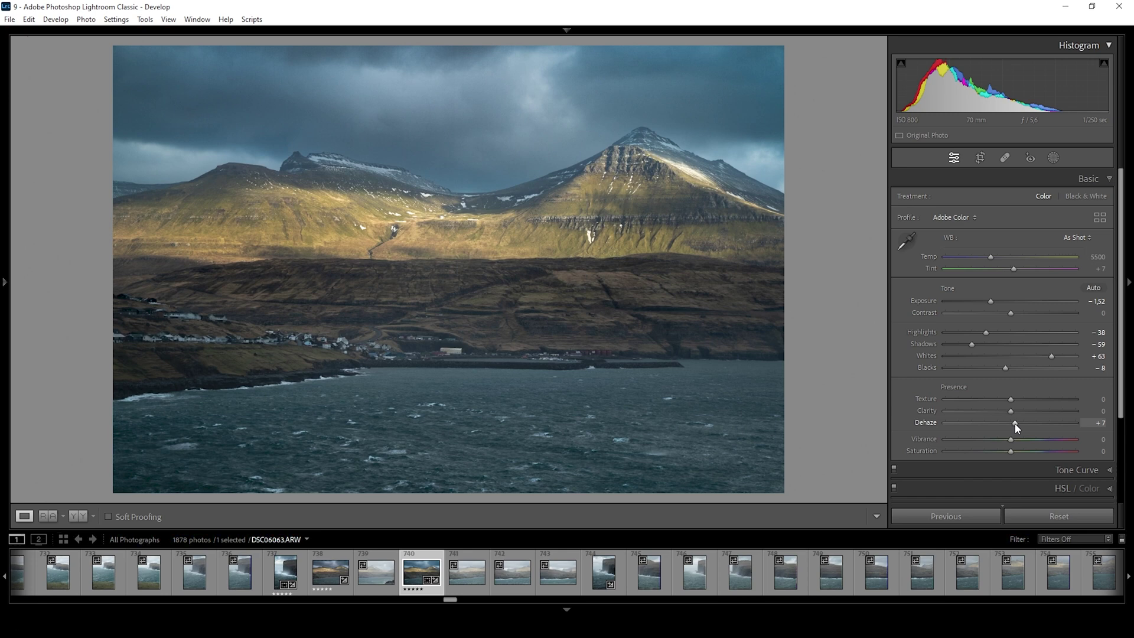
left_click_drag(1013, 423, 1015, 424)
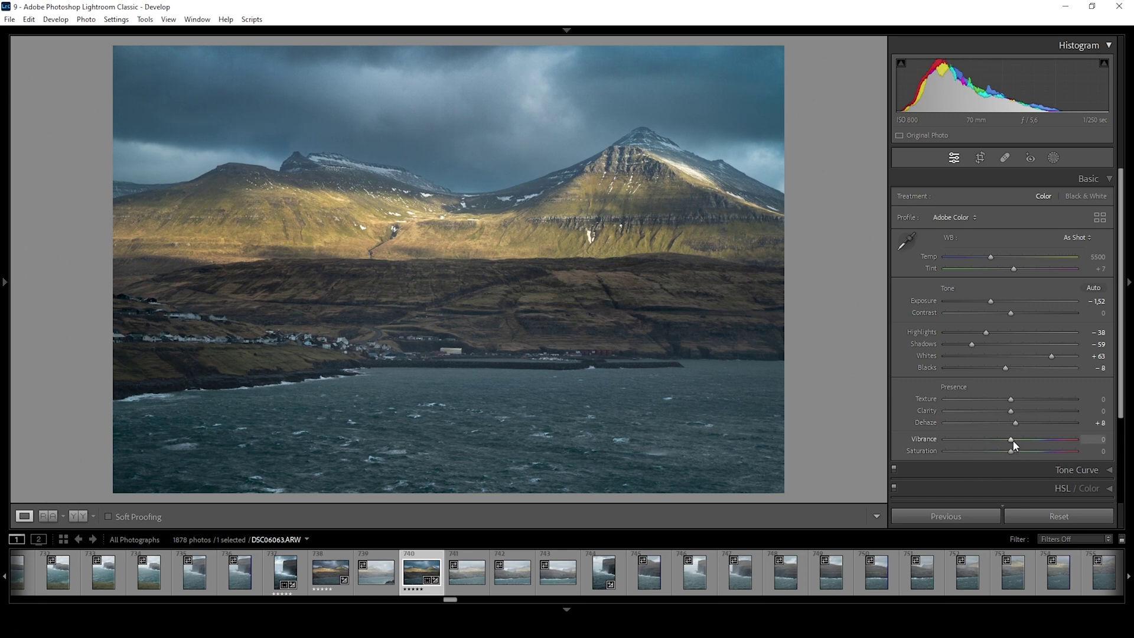
left_click_drag(1012, 440, 1022, 439)
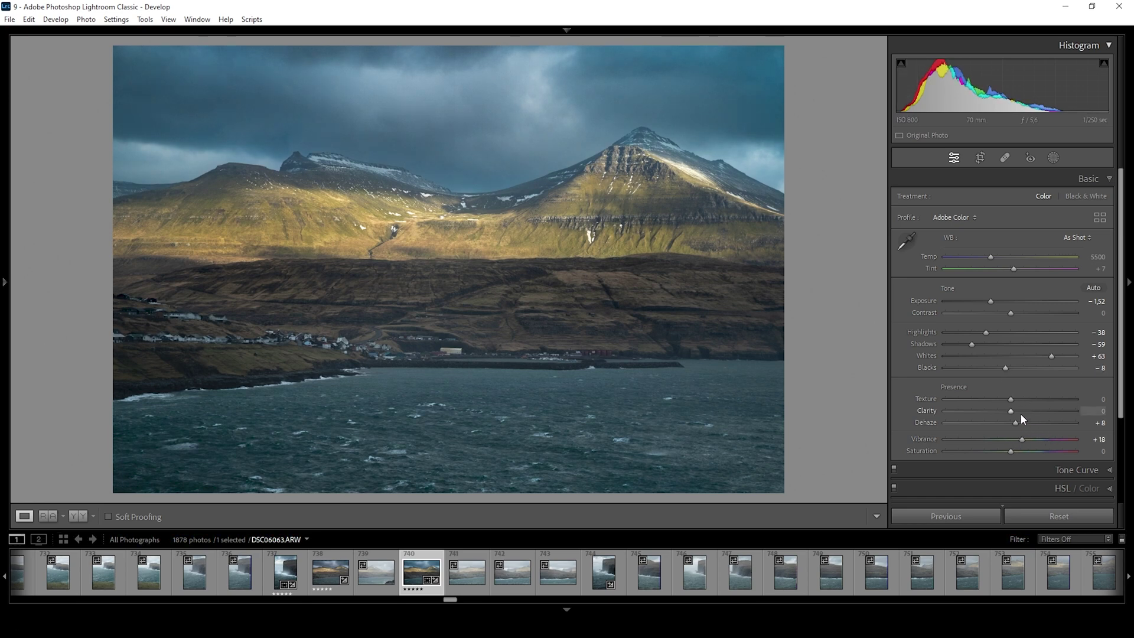
key("y")
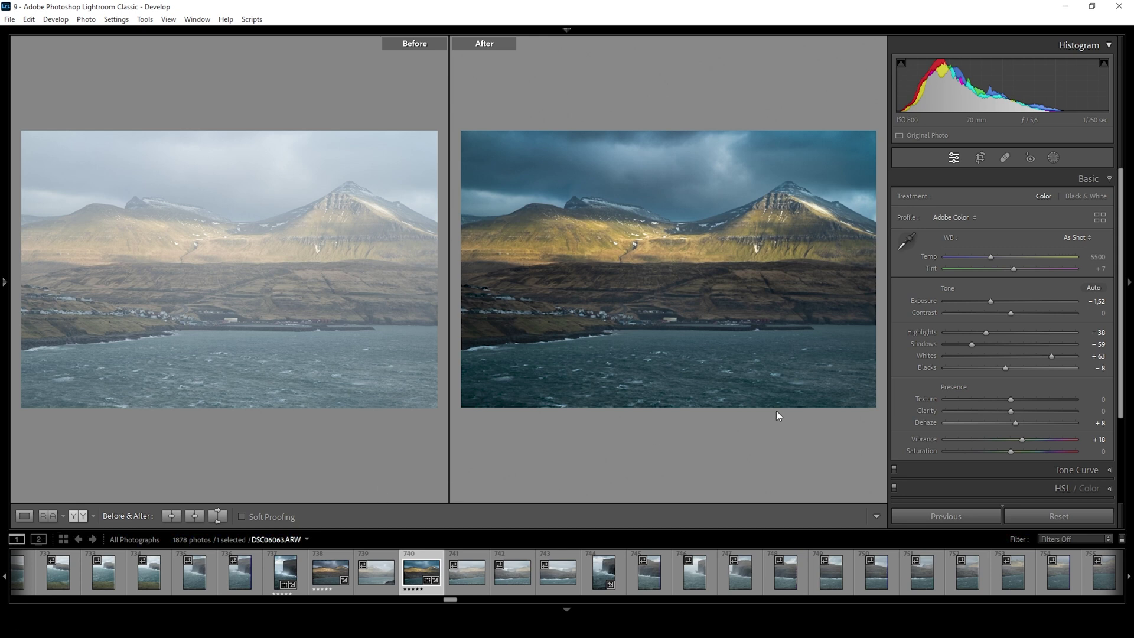
key("d")
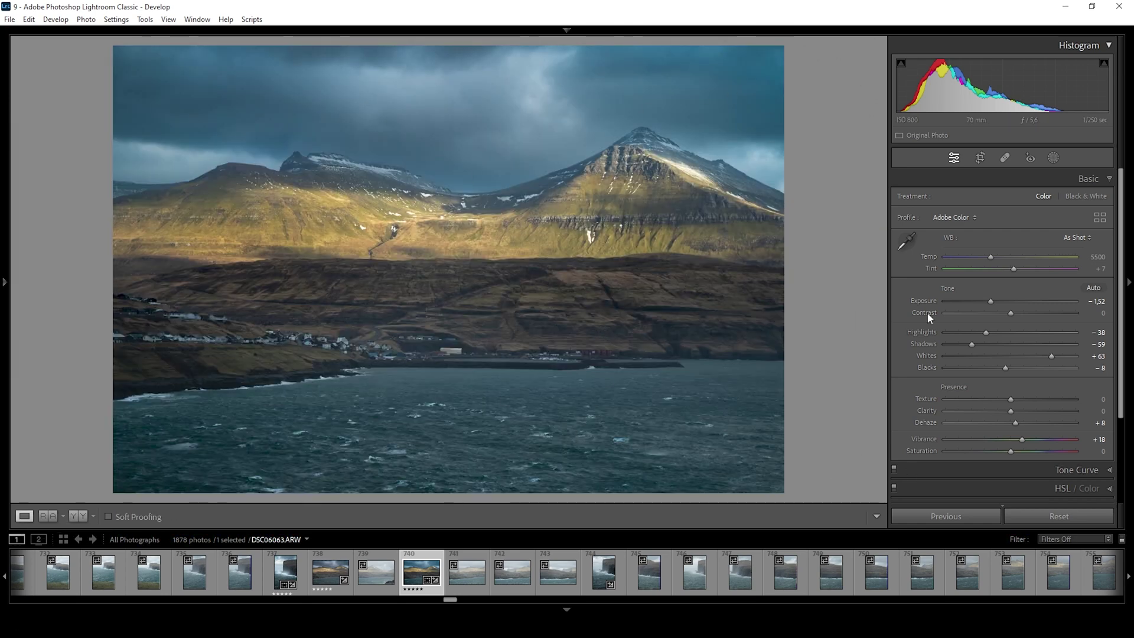
- In HSL Saturation, lower Yellow to -22 and Blue to -15
scroll(1069, 384, "down", 2)
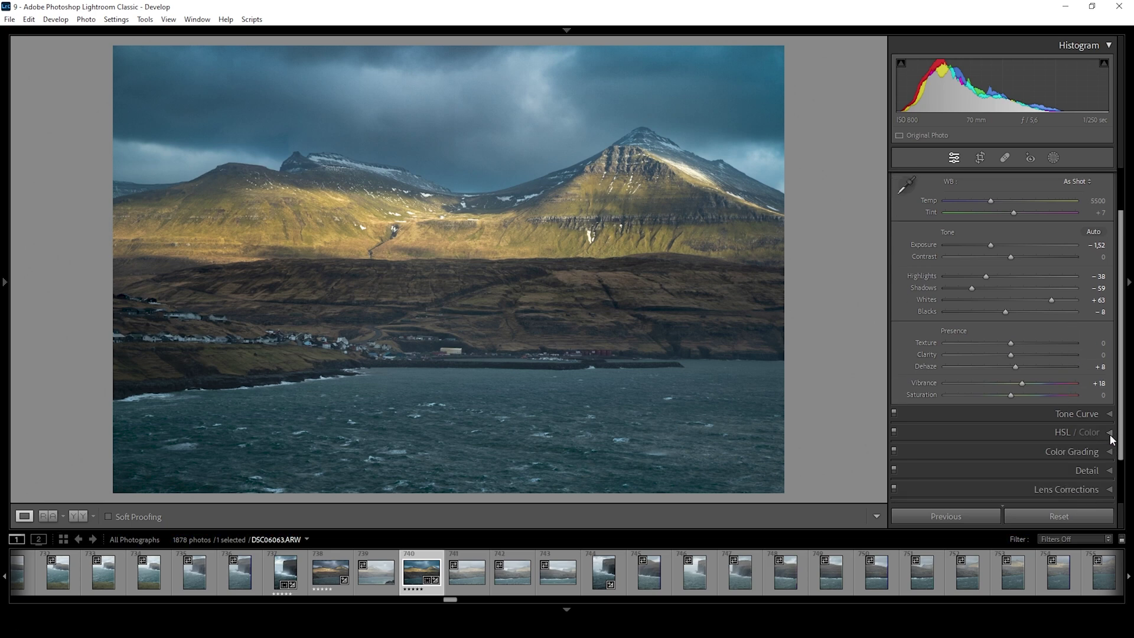
left_click(1112, 439)
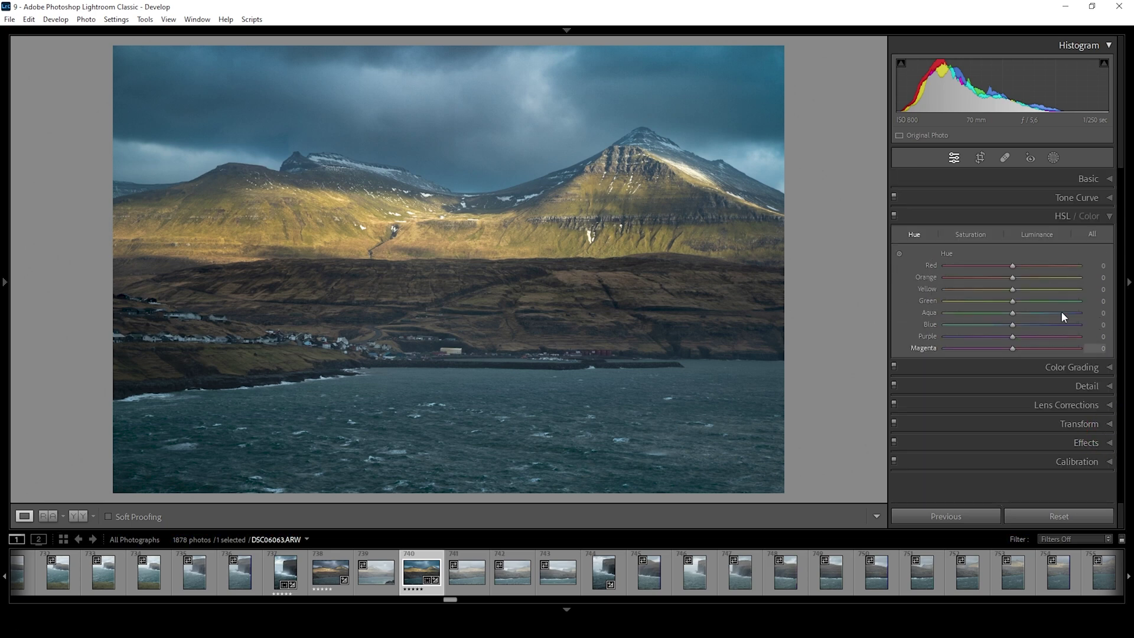
left_click(965, 235)
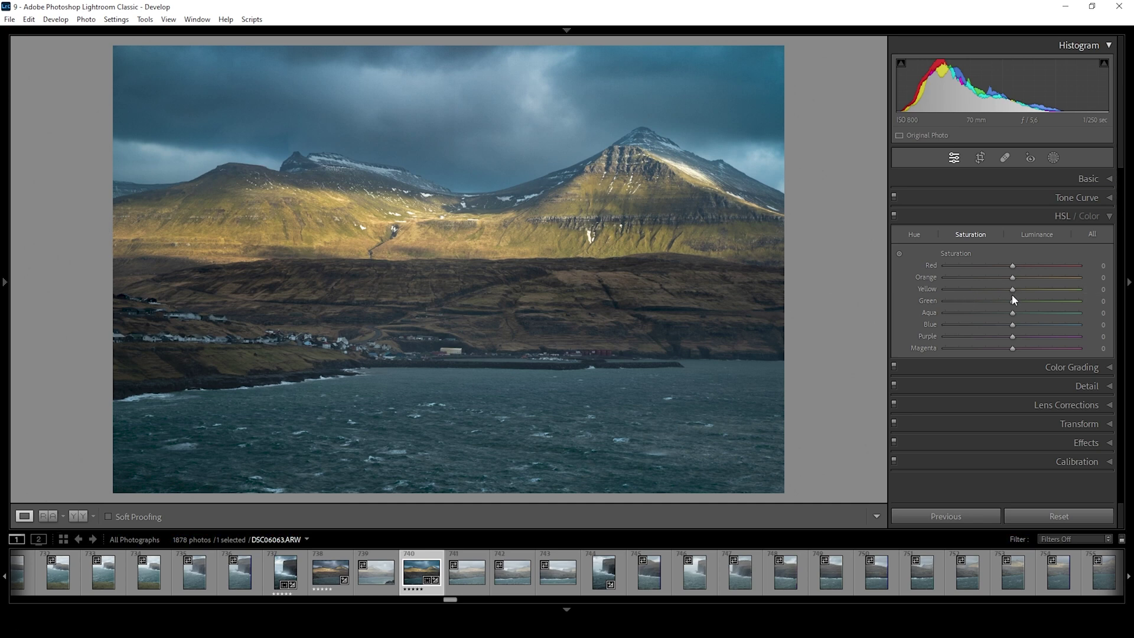
left_click_drag(1013, 291, 1002, 291)
left_click_drag(1002, 293, 998, 326)
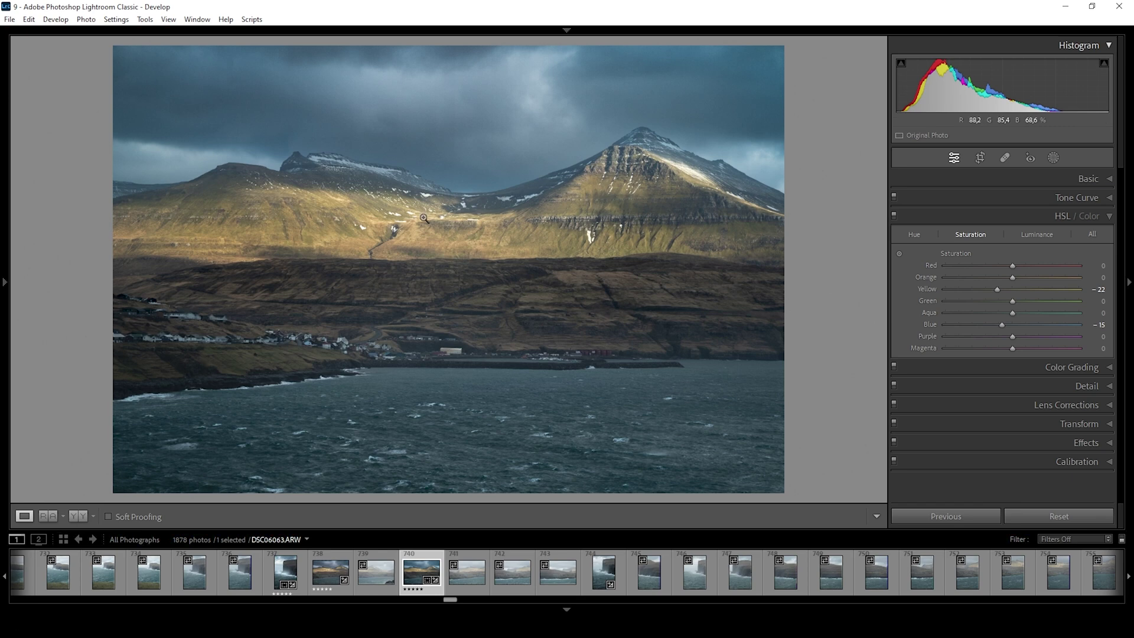
- In HSL Luminance, raise Yellow to +15 and set Blue to -6
left_click(1037, 234)
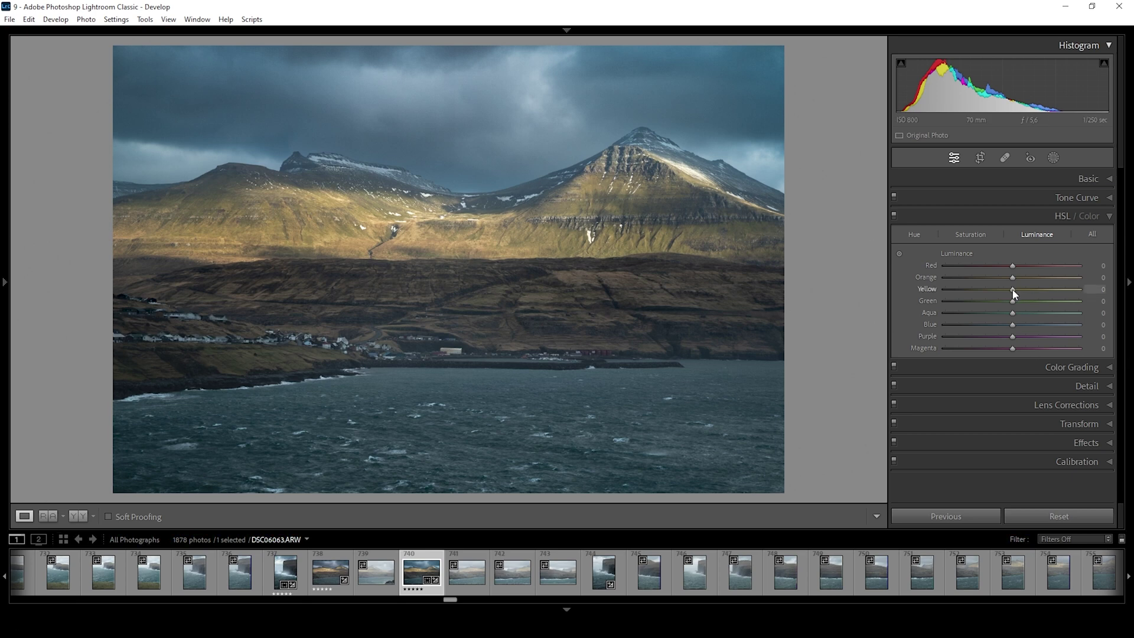
mouse_move(1012, 289)
left_mouse_down()
mouse_move(1031, 289)
mouse_move(1020, 288)
left_mouse_up()
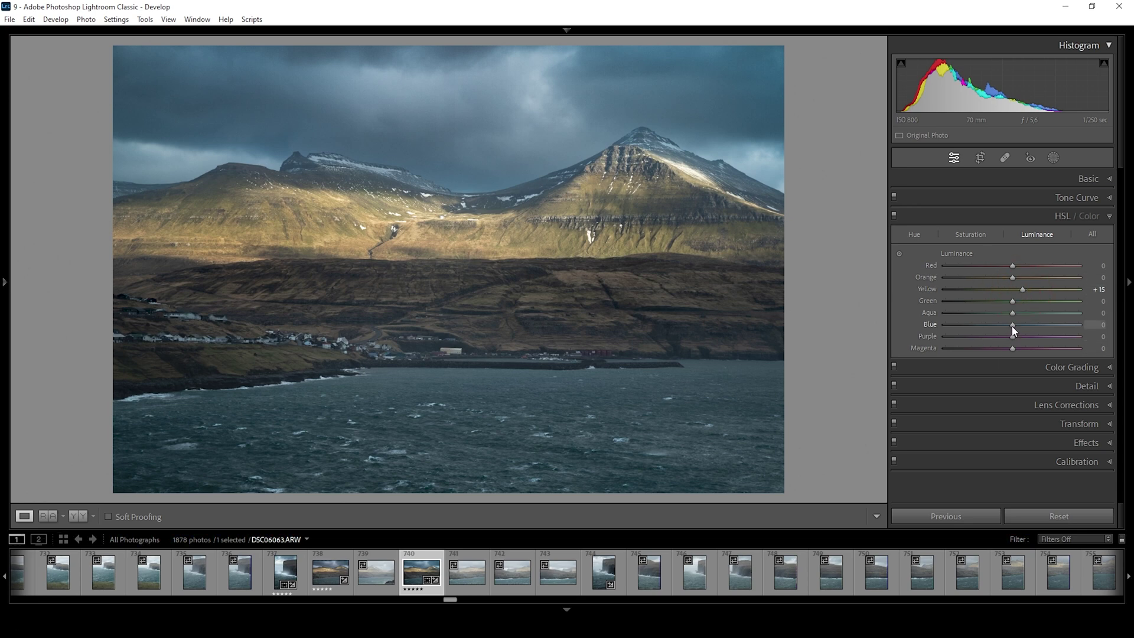
mouse_move(1013, 326)
left_mouse_down()
mouse_move(990, 325)
mouse_move(1001, 327)
left_mouse_up()
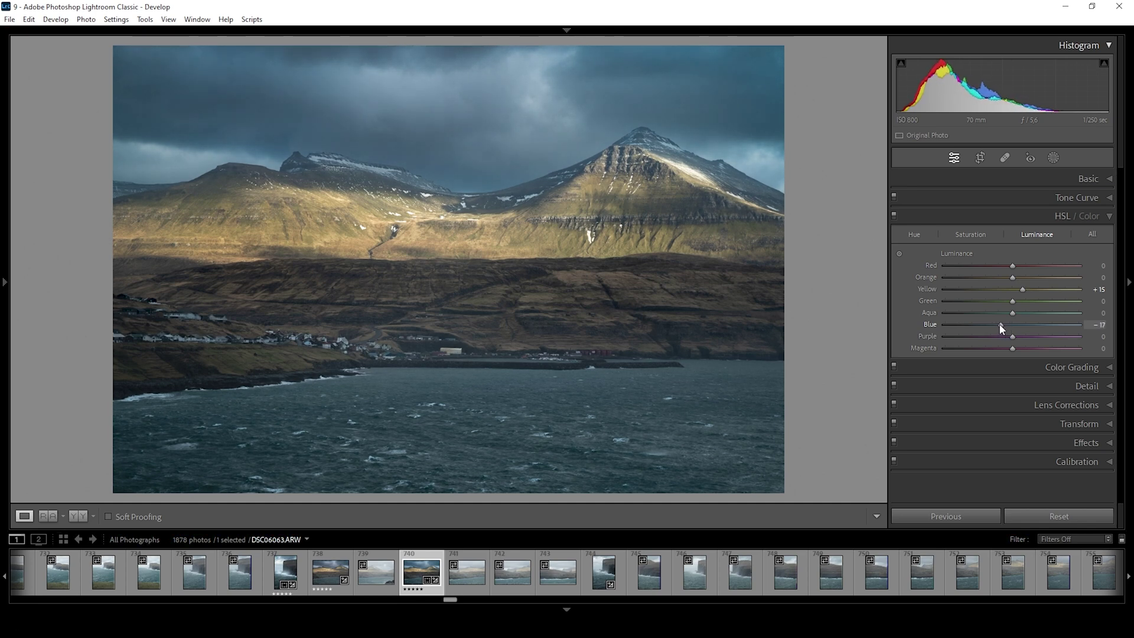
double_click(1000, 326)
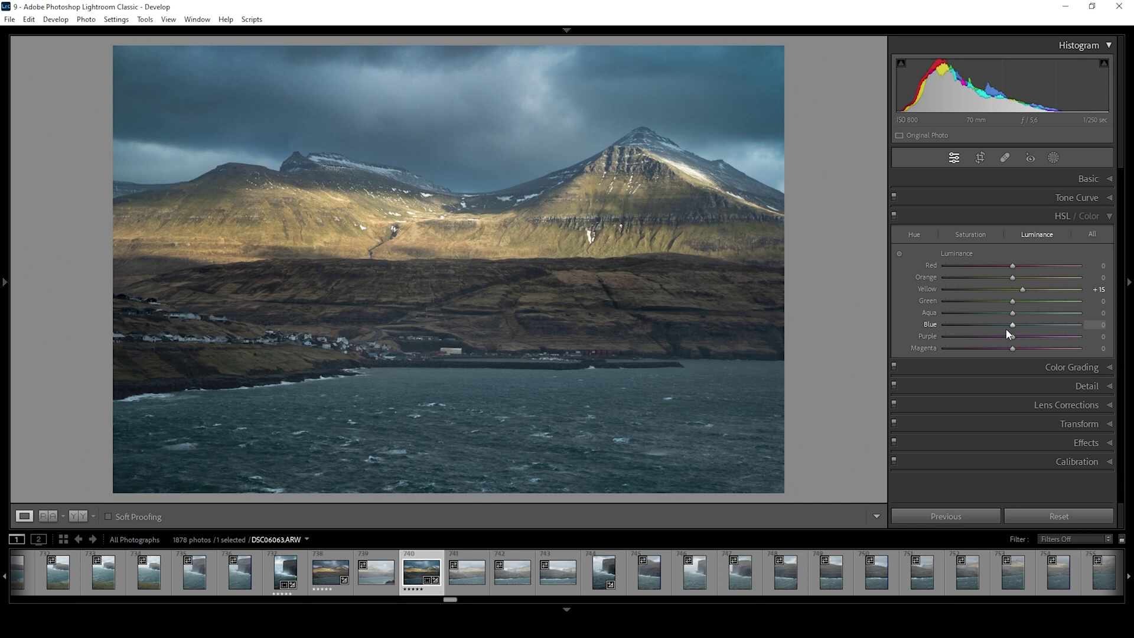
left_click_drag(1014, 328, 1008, 328)
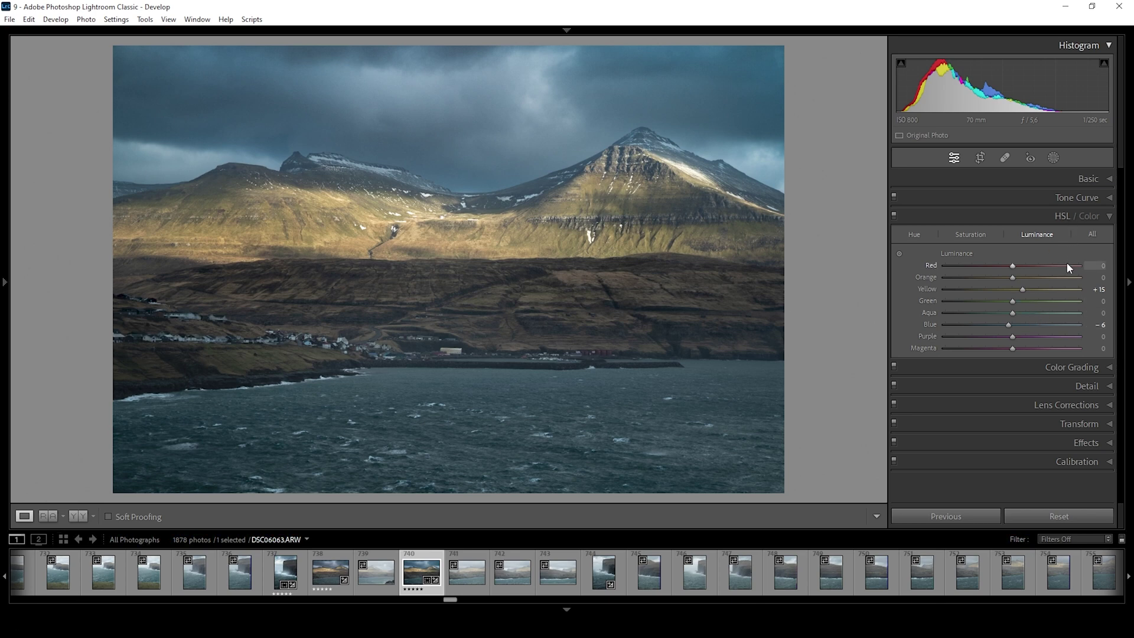
left_click(1100, 219)
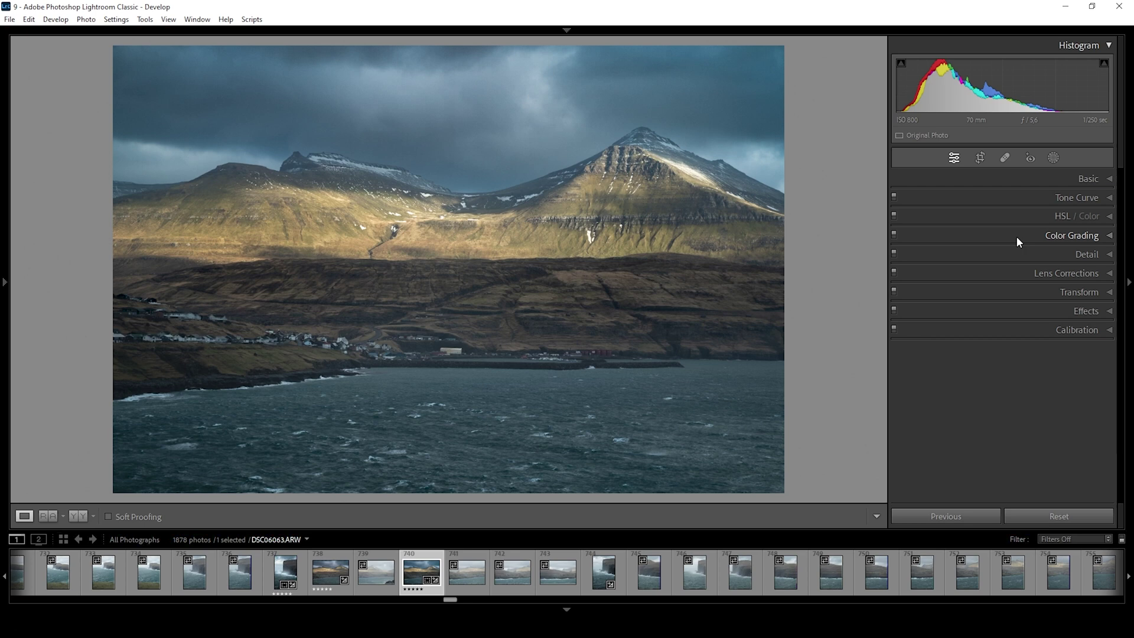
- Raise the Calibration panel's Blue Primary Saturation to +5
left_click(1015, 331)
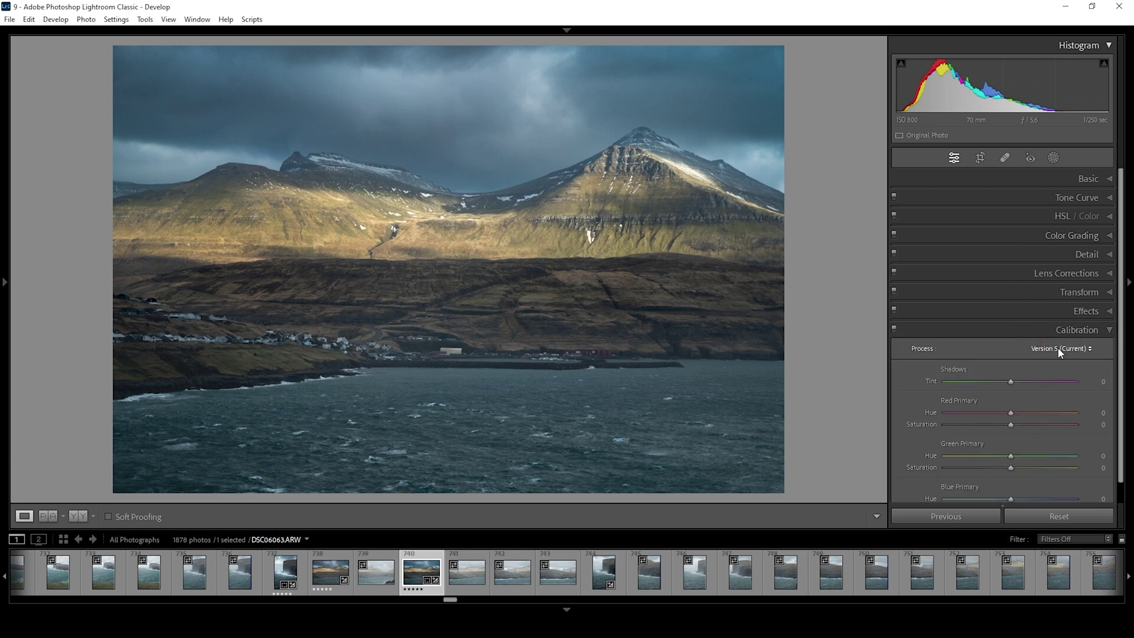
mouse_move(1012, 489)
left_mouse_down()
mouse_move(1027, 488)
mouse_move(1014, 488)
left_mouse_up()
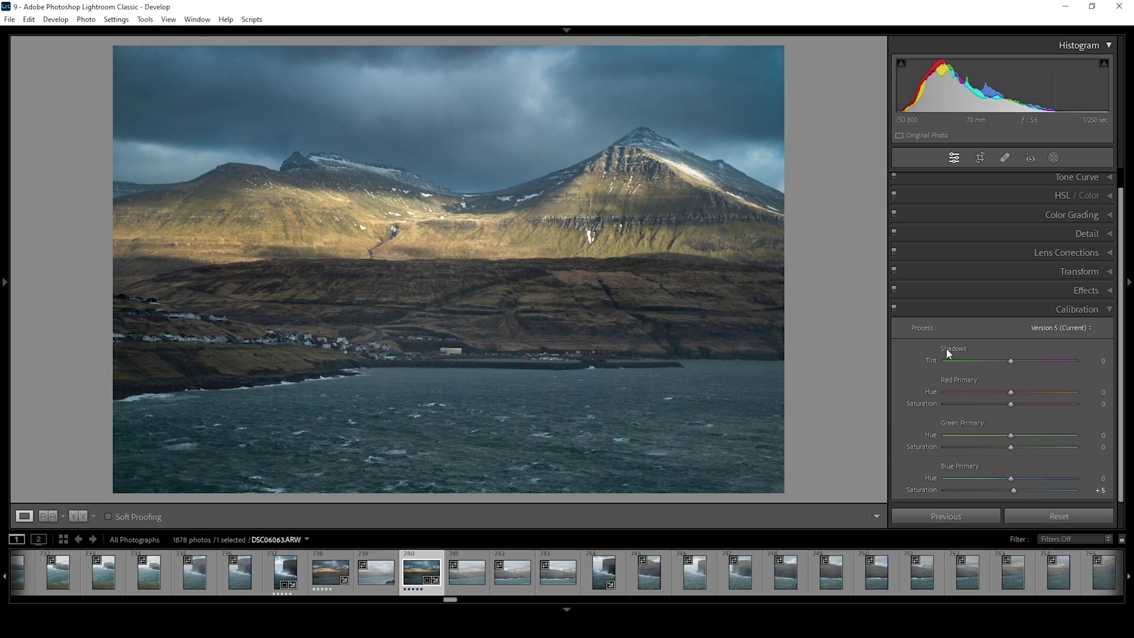
- In the Detail panel, set sharpening Radius 0.5, Detail 100, Masking 57 and Amount 81
left_click(1056, 235)
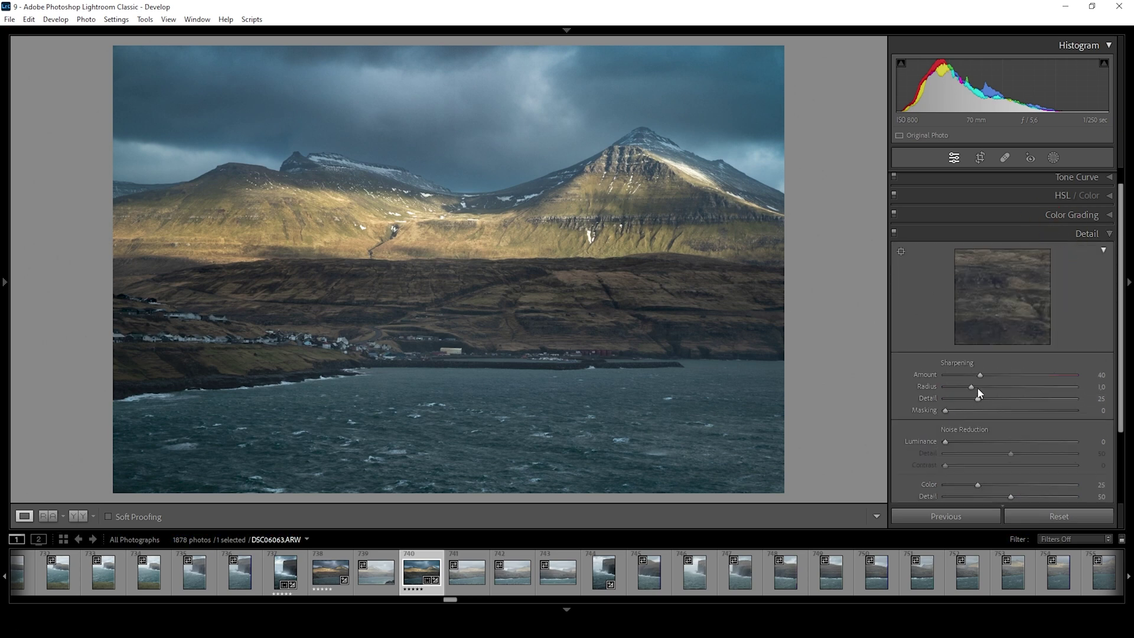
left_click_drag(977, 388, 898, 385)
left_click_drag(980, 399, 1119, 400)
left_click_drag(945, 410, 1018, 409)
left_click_drag(982, 374, 1018, 374)
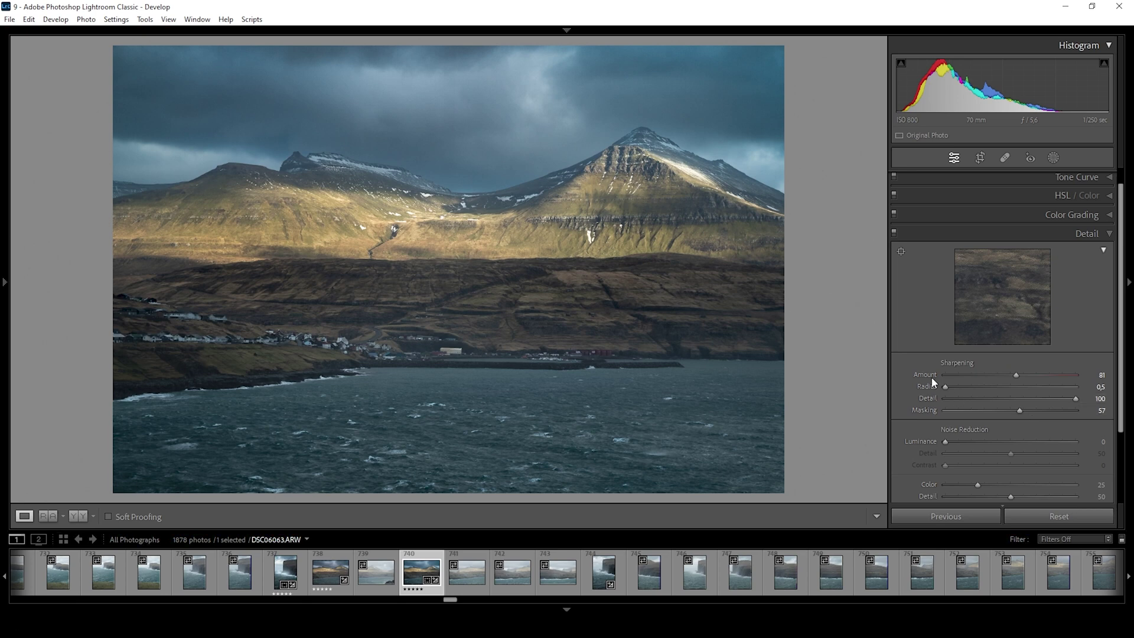